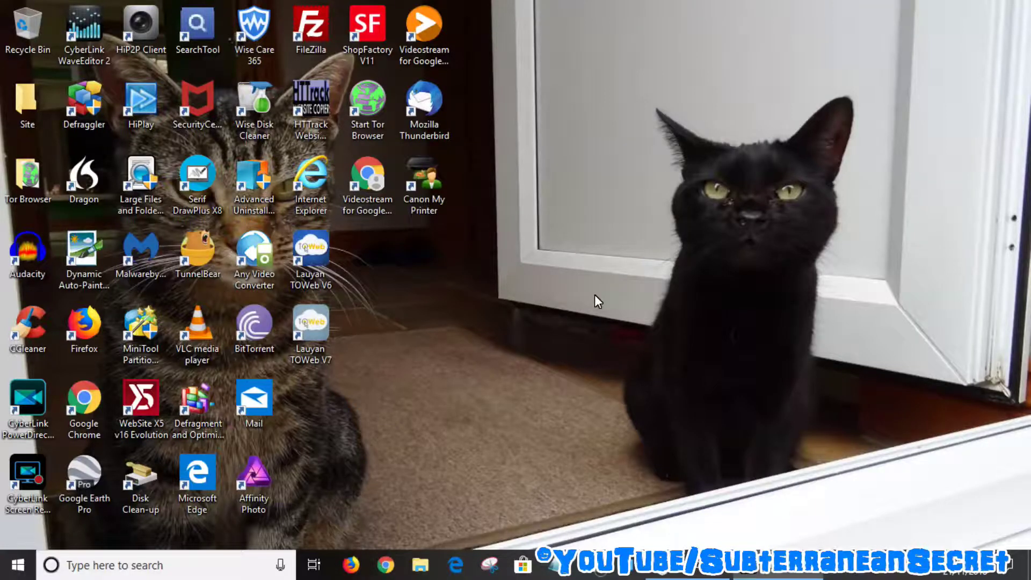
Step: Bring the AwardSpace control panel window in Chrome to the front
{"action": "left_click", "coordinate": [693, 574]}
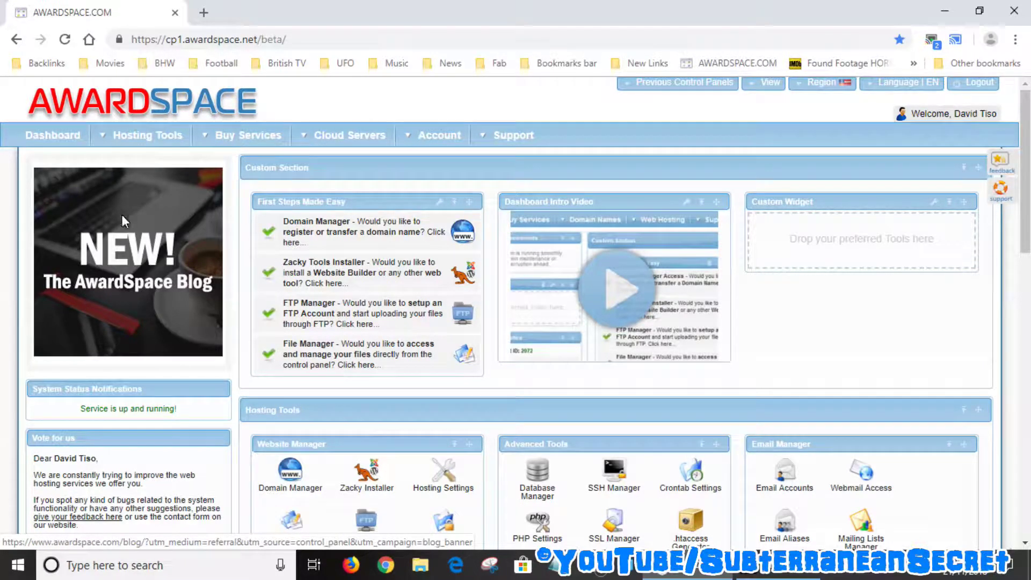
Step: Reload the dashboard and open Email Accounts under Email Manager in Hosting Tools
{"action": "left_click", "coordinate": [57, 139]}
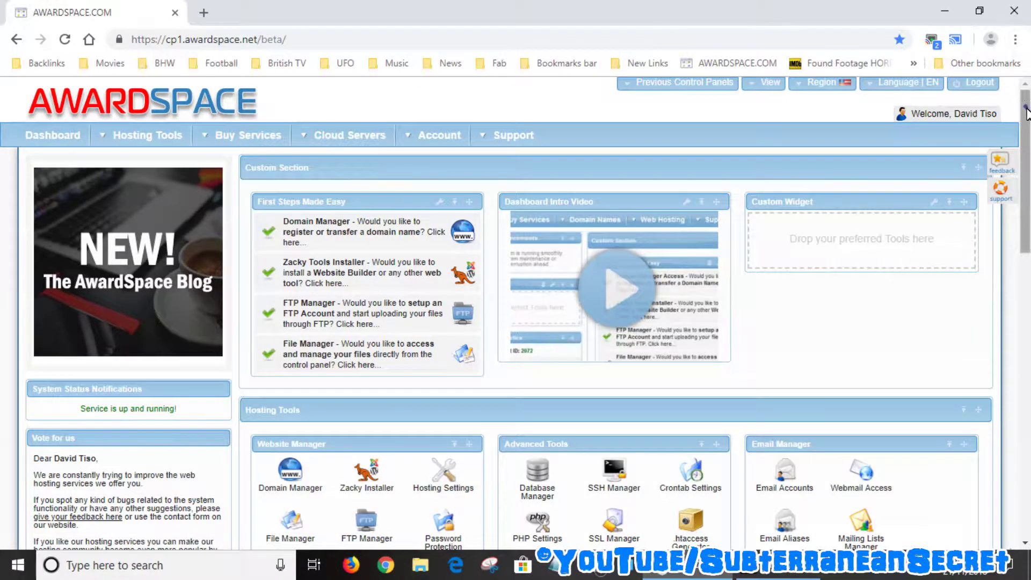
{"action": "scroll", "coordinate": [516, 313], "scroll_direction": "down", "scroll_amount": 2}
{"action": "scroll", "coordinate": [746, 188], "scroll_direction": "down", "scroll_amount": 3}
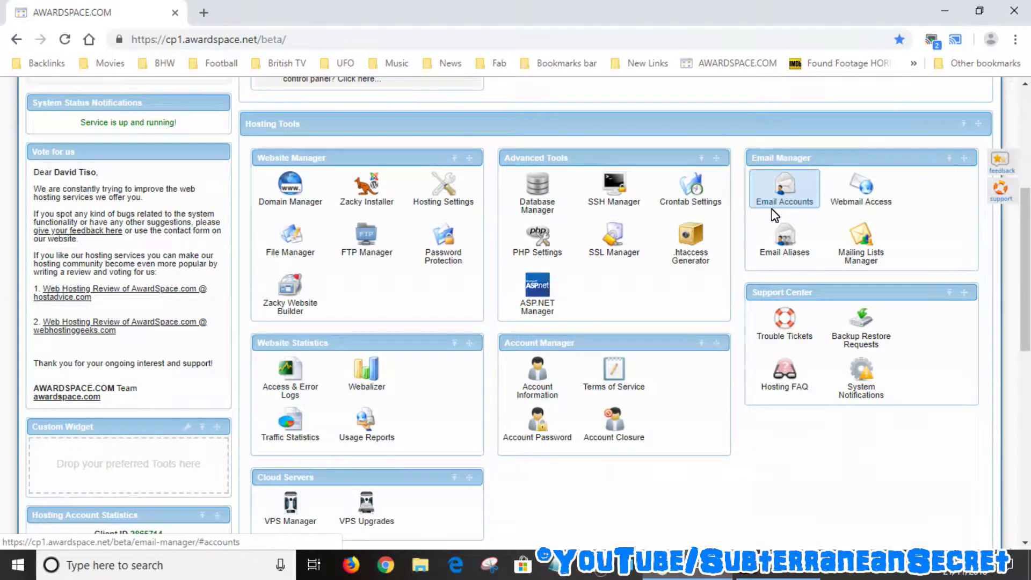
{"action": "left_click", "coordinate": [795, 208]}
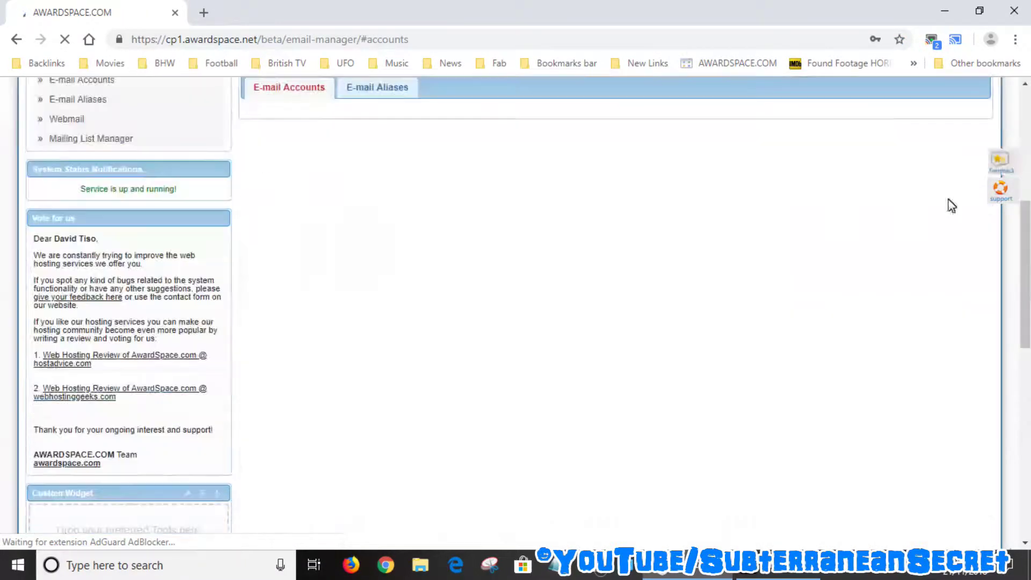
Step: Scroll to the list of two mailboxes and expand the second mailbox's options
{"action": "scroll", "coordinate": [615, 313], "scroll_direction": "up", "scroll_amount": 5}
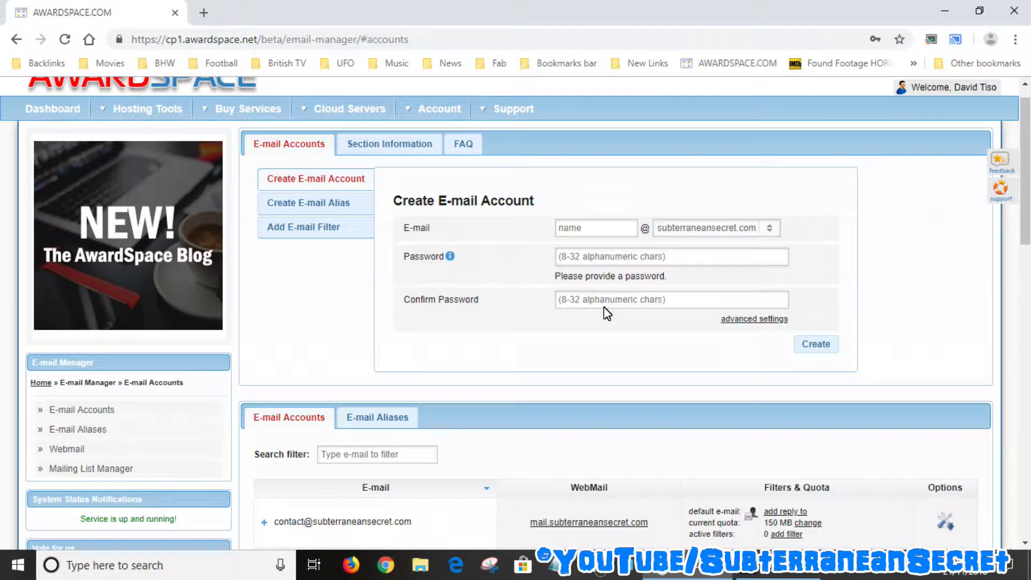
{"action": "left_click_drag", "start_coordinate": [1029, 123], "coordinate": [1028, 214]}
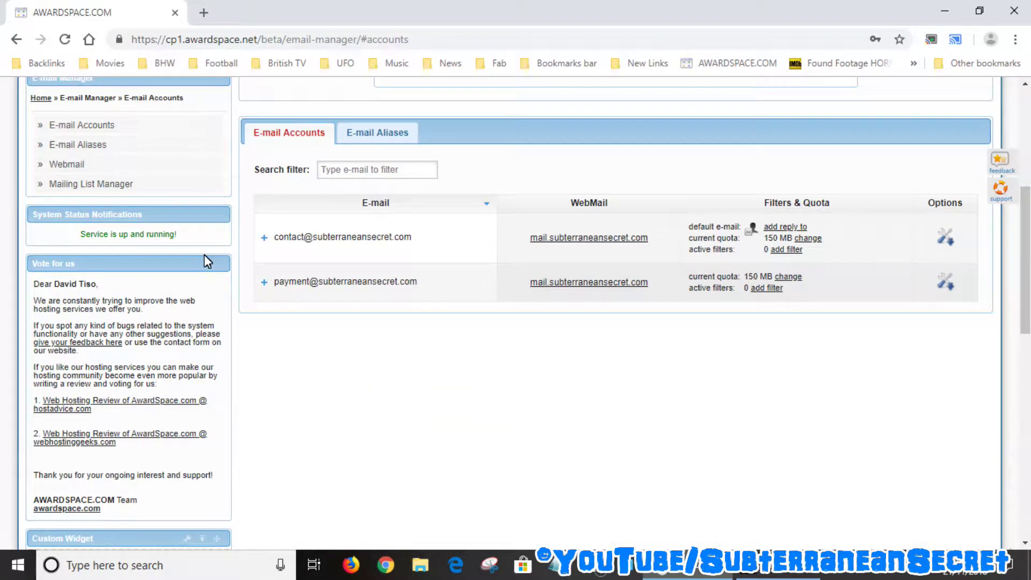
{"action": "left_click", "coordinate": [264, 283]}
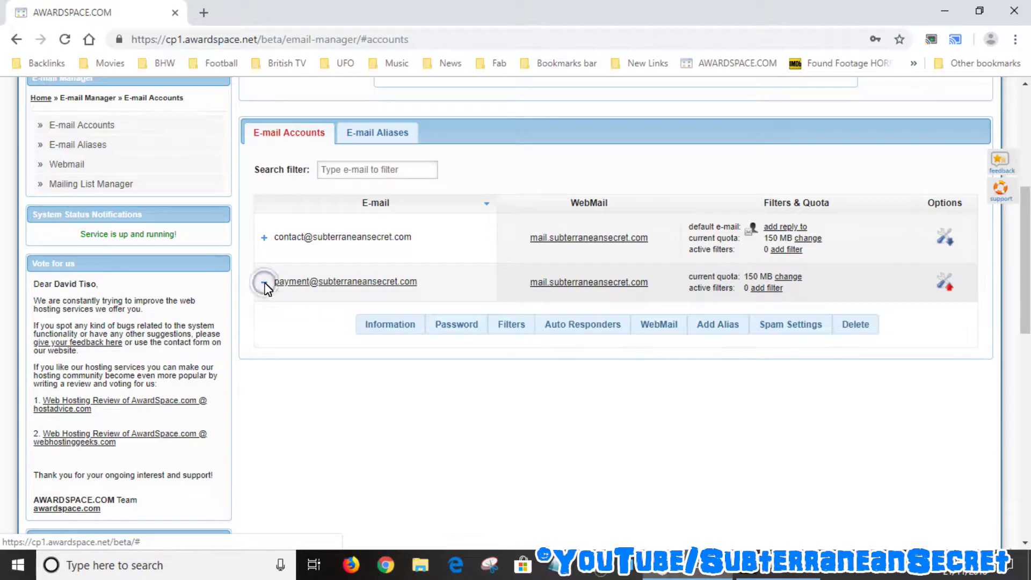
Step: View the second mailbox's Information with its mboxhosting.com server settings, then minimize Chrome
{"action": "left_click", "coordinate": [381, 324]}
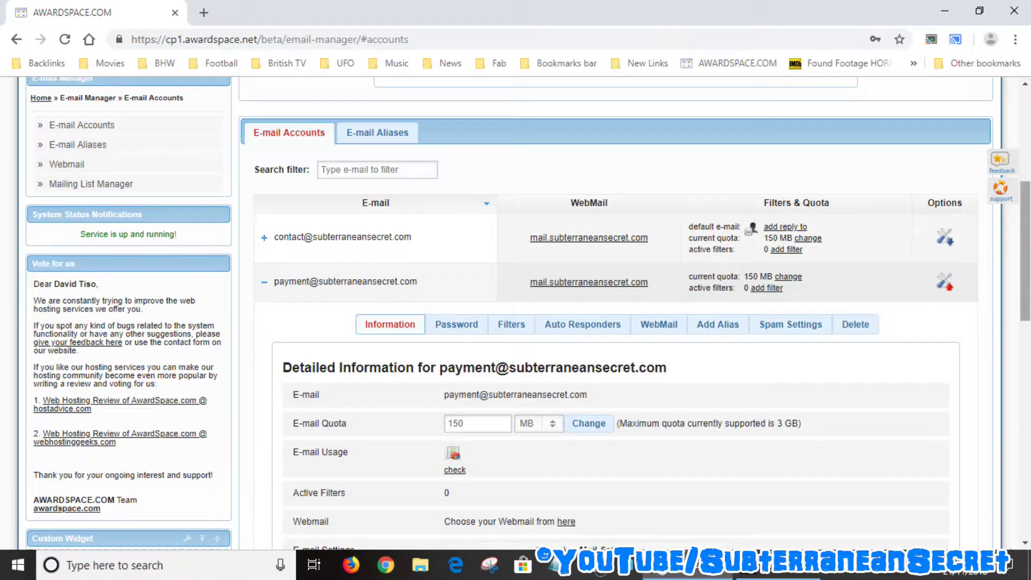
{"action": "scroll", "coordinate": [527, 313], "scroll_direction": "down", "scroll_amount": 6}
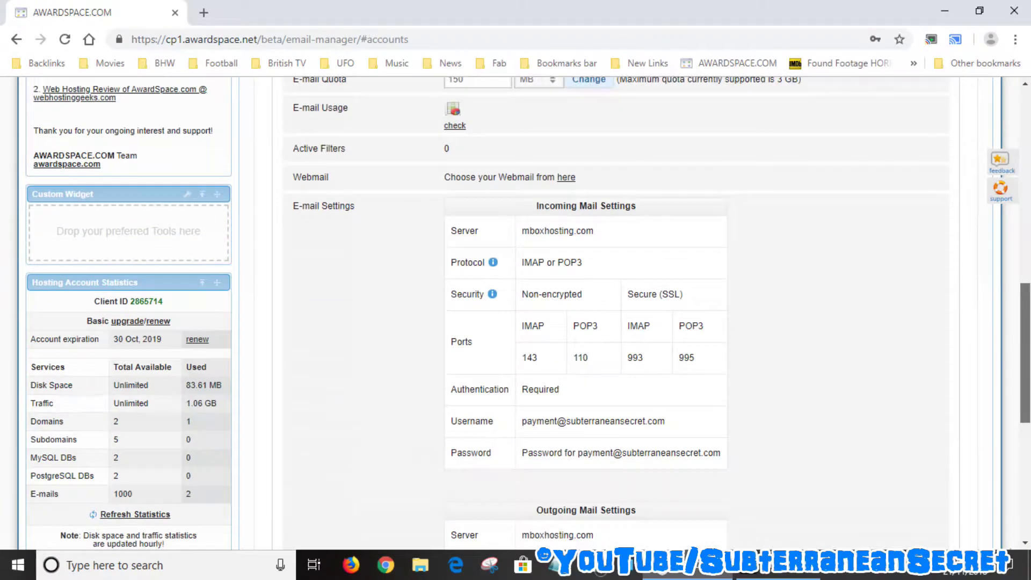
{"action": "scroll", "coordinate": [528, 313], "scroll_direction": "down", "scroll_amount": 2}
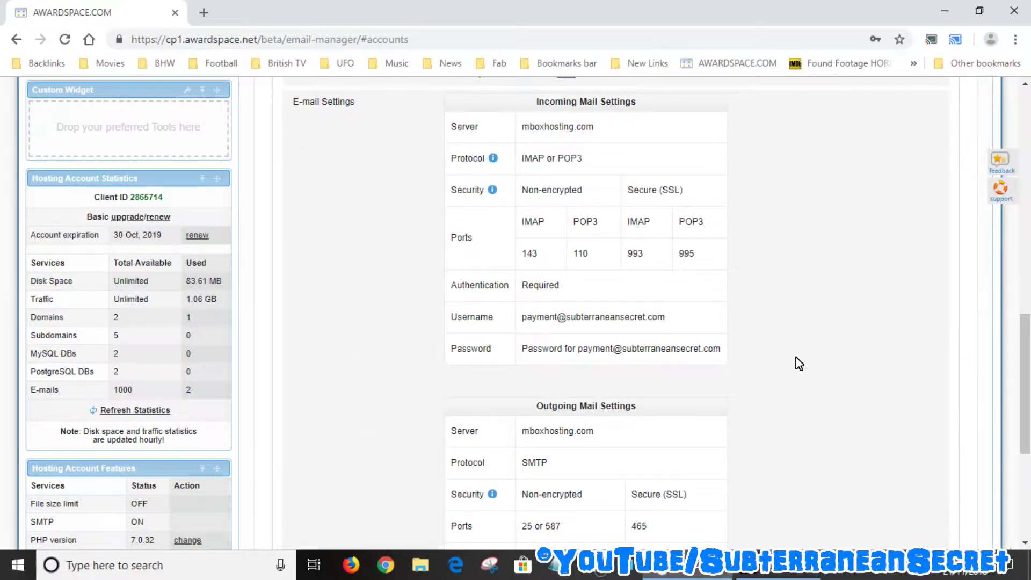
{"action": "left_click", "coordinate": [946, 12]}
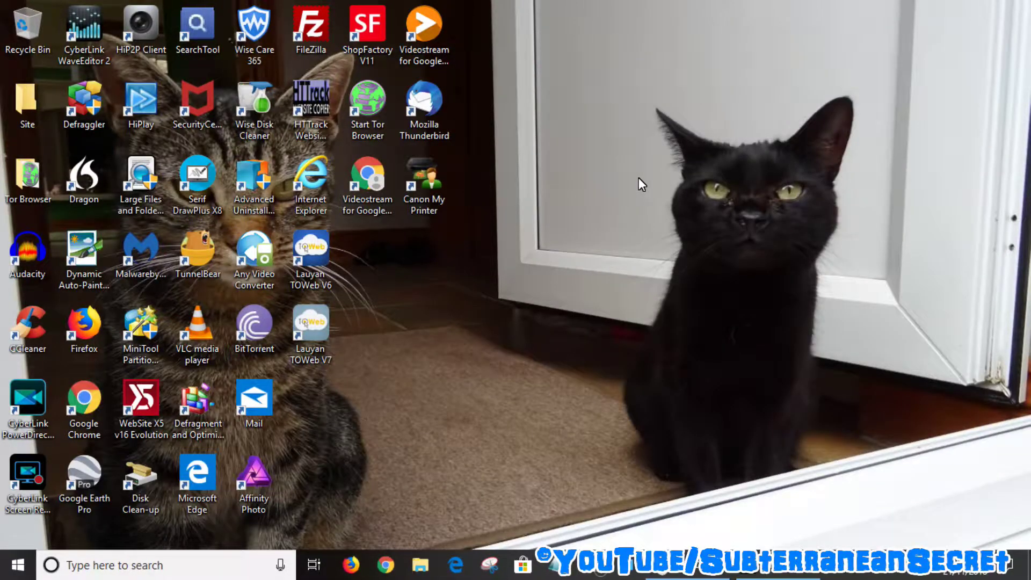
Step: Launch Thunderbird, start Email account setup, then return to the AwardSpace settings
{"action": "double_click", "coordinate": [423, 109]}
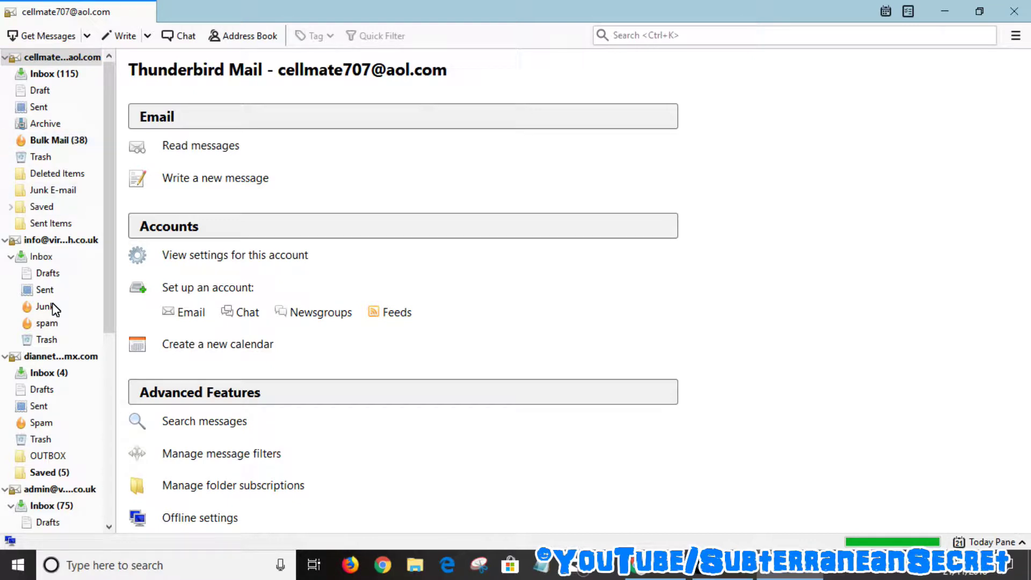
{"action": "left_click", "coordinate": [54, 243]}
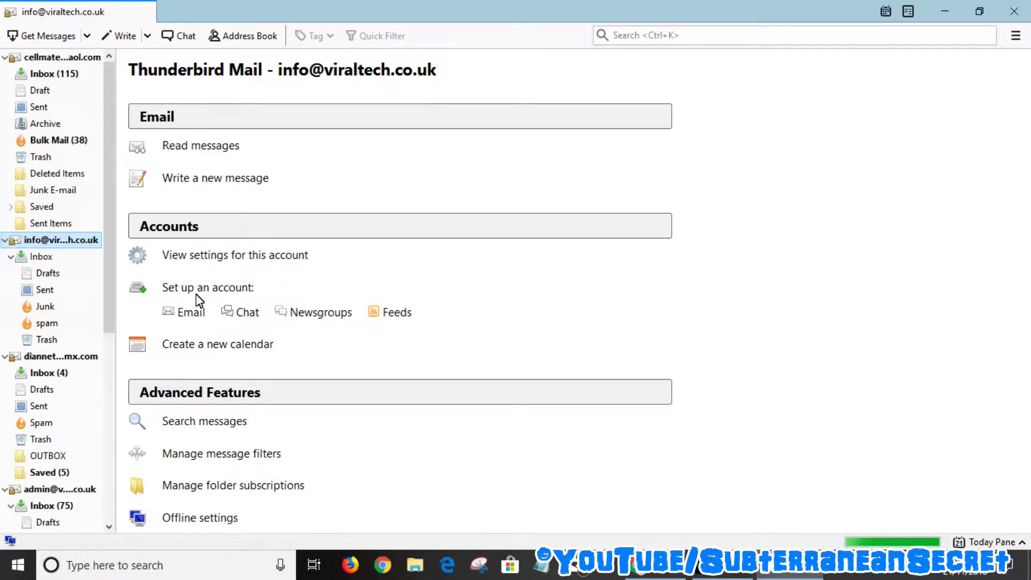
{"action": "left_click", "coordinate": [194, 314]}
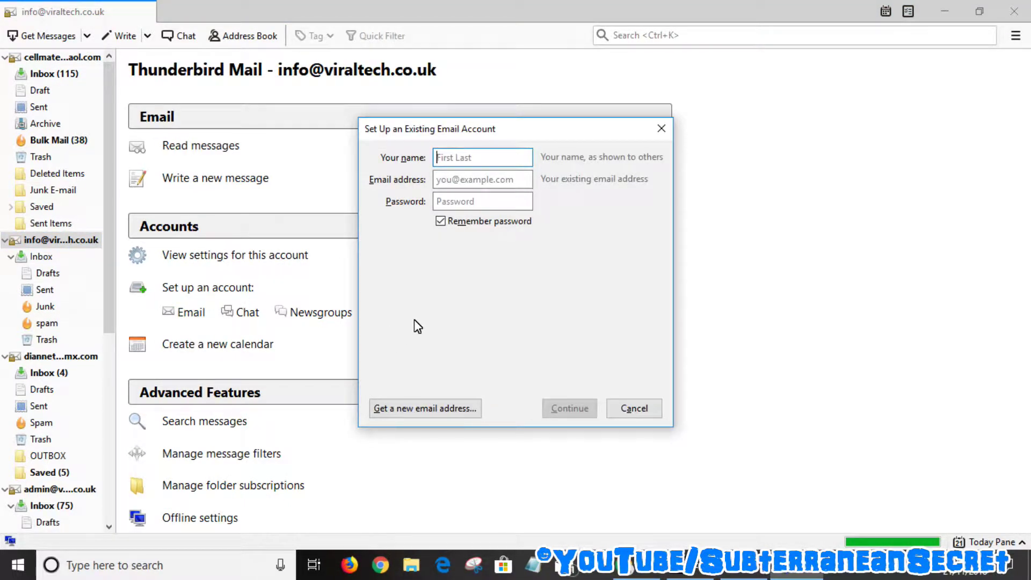
{"action": "left_click", "coordinate": [621, 472]}
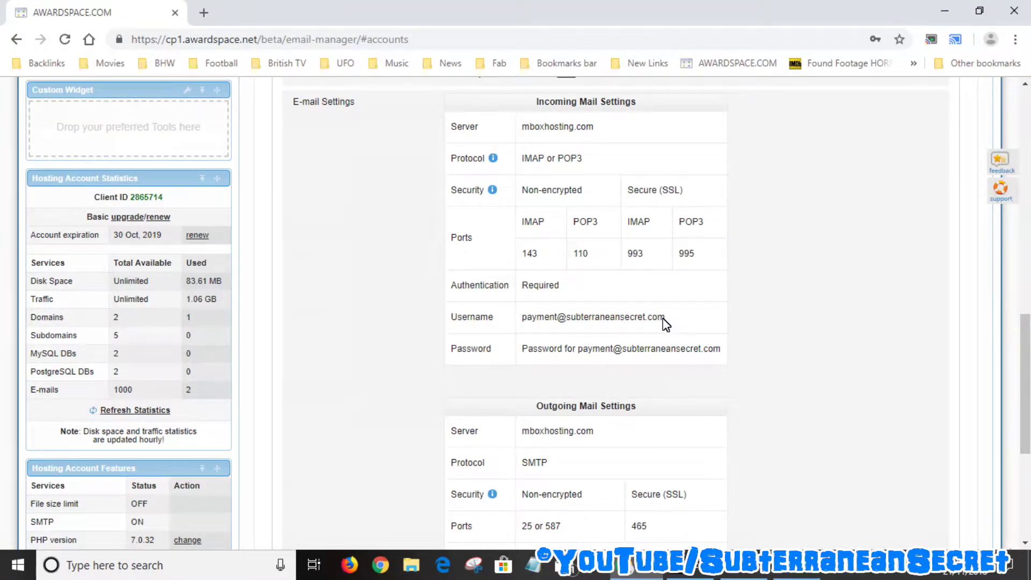
Step: Copy the mailbox username from the AwardSpace page
{"action": "left_click_drag", "start_coordinate": [665, 319], "coordinate": [520, 320]}
{"action": "right_click", "coordinate": [536, 319]}
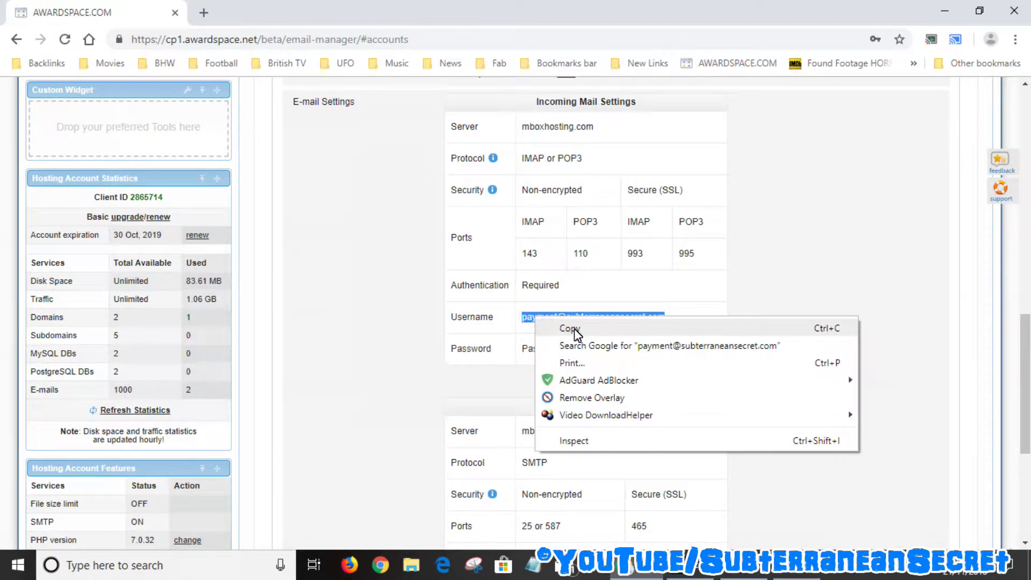
{"action": "left_click", "coordinate": [570, 328]}
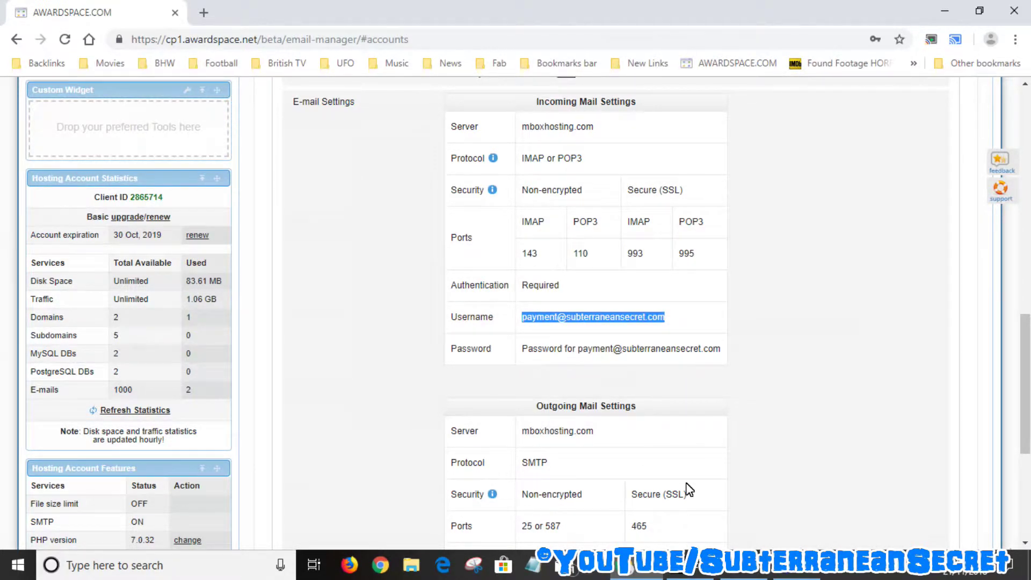
{"action": "left_click", "coordinate": [795, 572]}
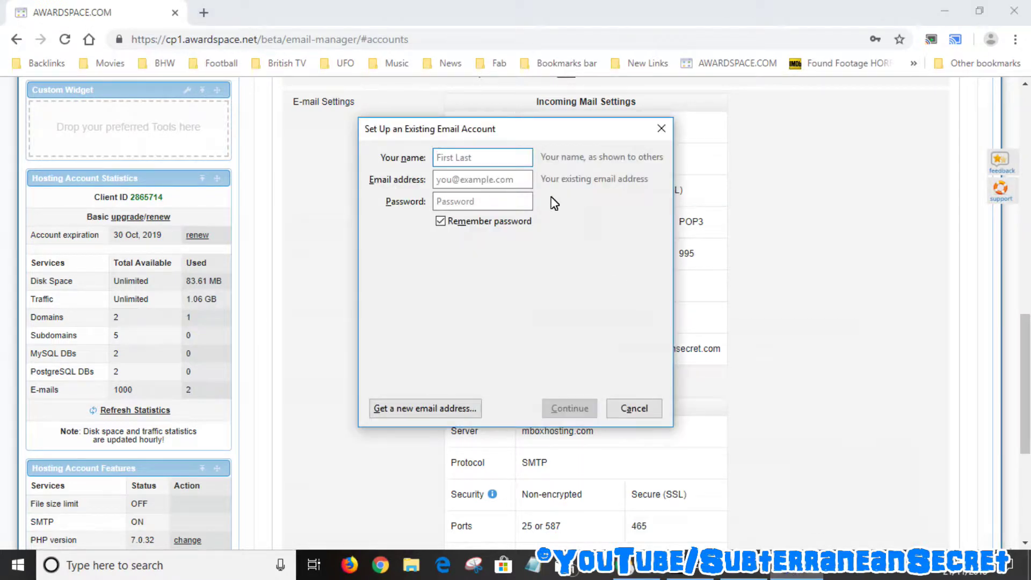
Step: Paste the username as name and email address, enter the password, and switch to manual configuration
{"action": "right_click", "coordinate": [452, 165]}
{"action": "left_click", "coordinate": [494, 225]}
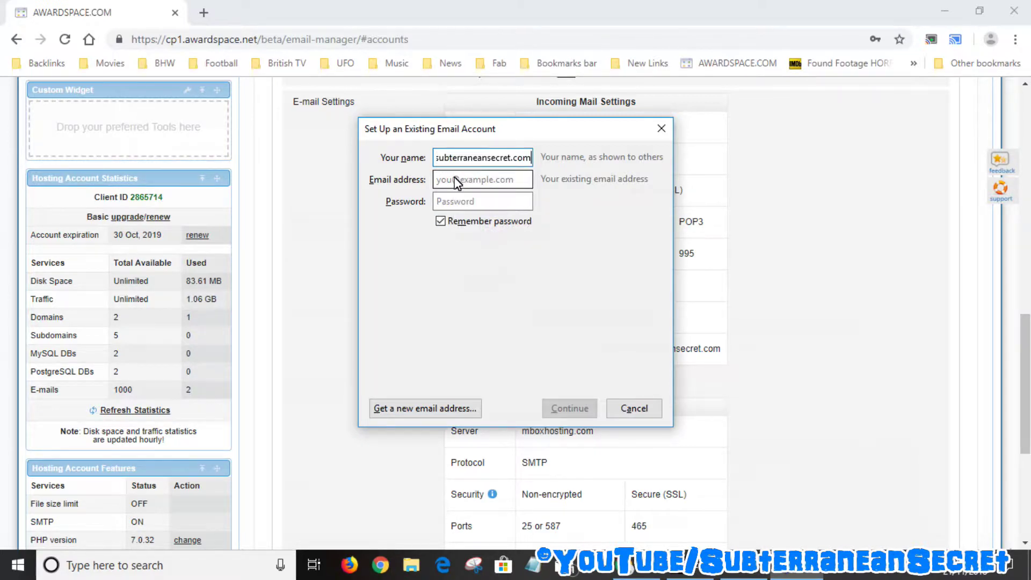
{"action": "right_click", "coordinate": [454, 181]}
{"action": "left_click", "coordinate": [499, 242]}
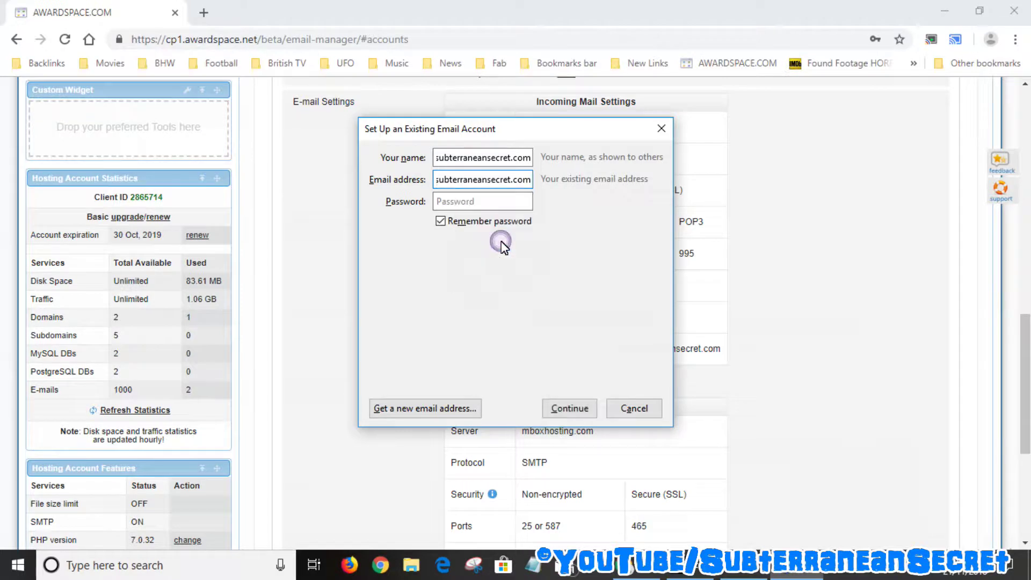
{"action": "left_click_drag", "start_coordinate": [457, 180], "coordinate": [414, 188]}
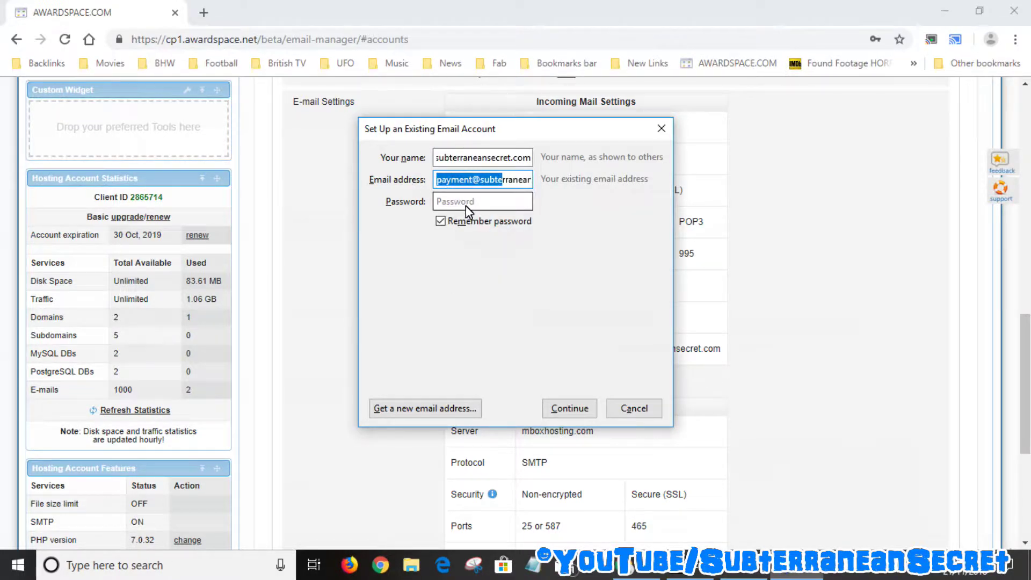
{"action": "left_click", "coordinate": [465, 206]}
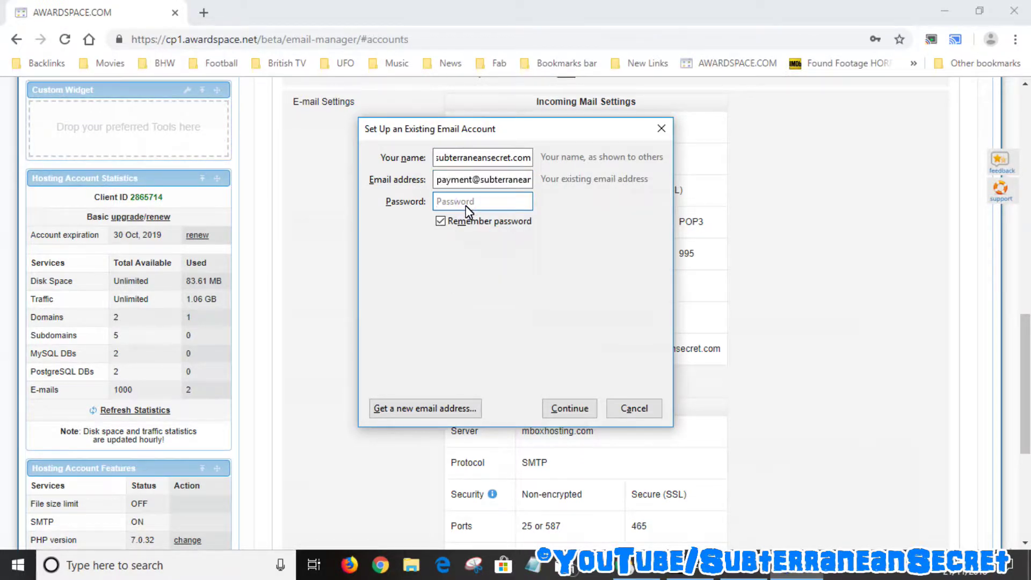
{"action": "type", "text": "•"}
{"action": "left_click", "coordinate": [569, 409]}
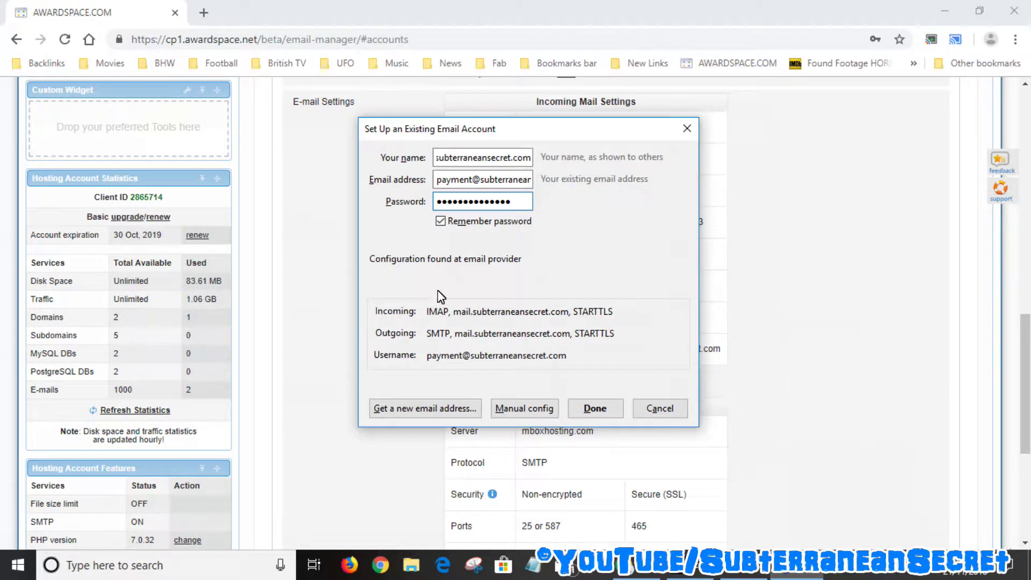
{"action": "left_click", "coordinate": [524, 411]}
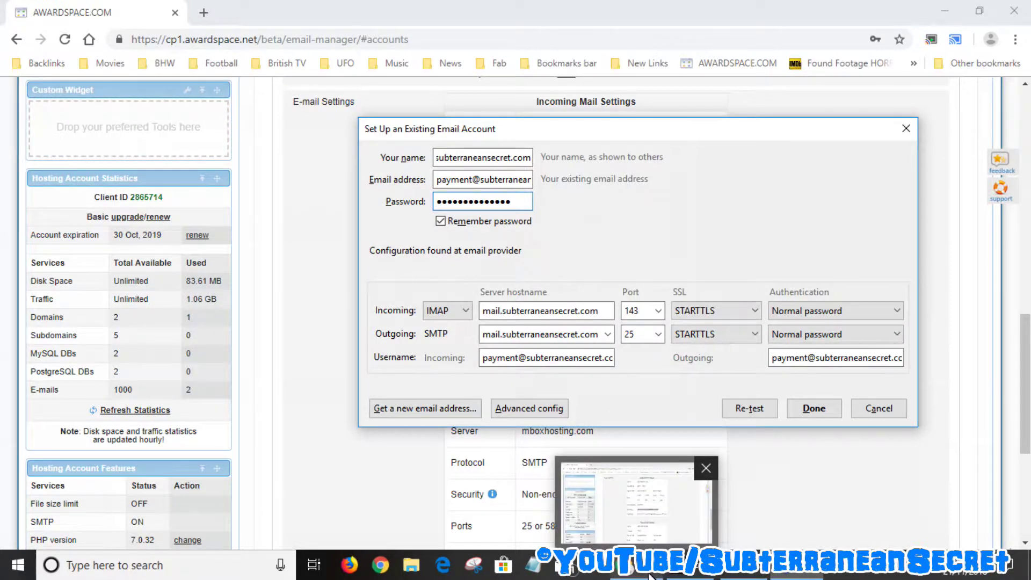
Step: Copy the server name mboxhosting.com from the AwardSpace mail settings
{"action": "left_click", "coordinate": [651, 575]}
{"action": "left_click", "coordinate": [844, 325]}
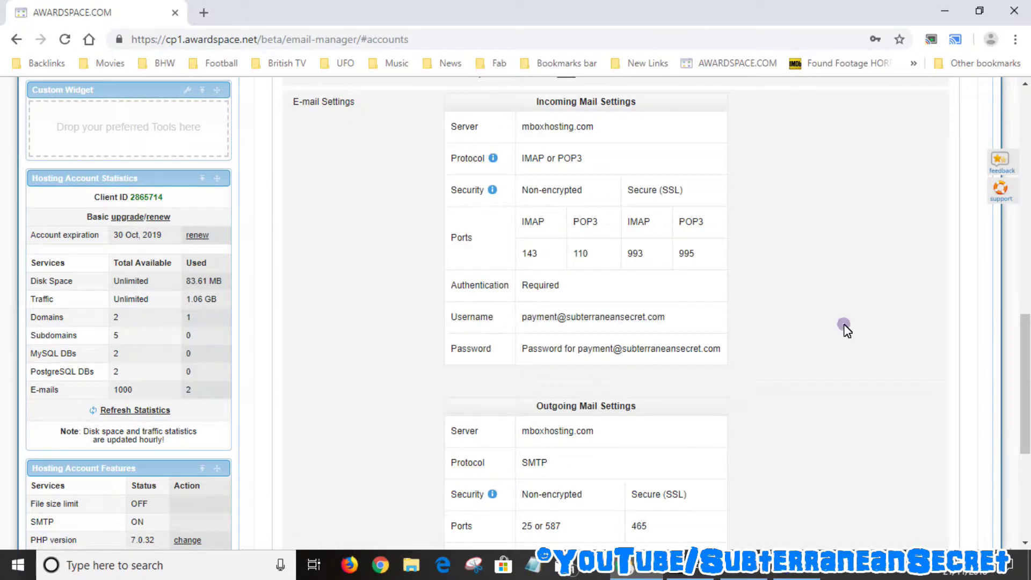
{"action": "scroll", "coordinate": [571, 199], "scroll_direction": "up", "scroll_amount": 2}
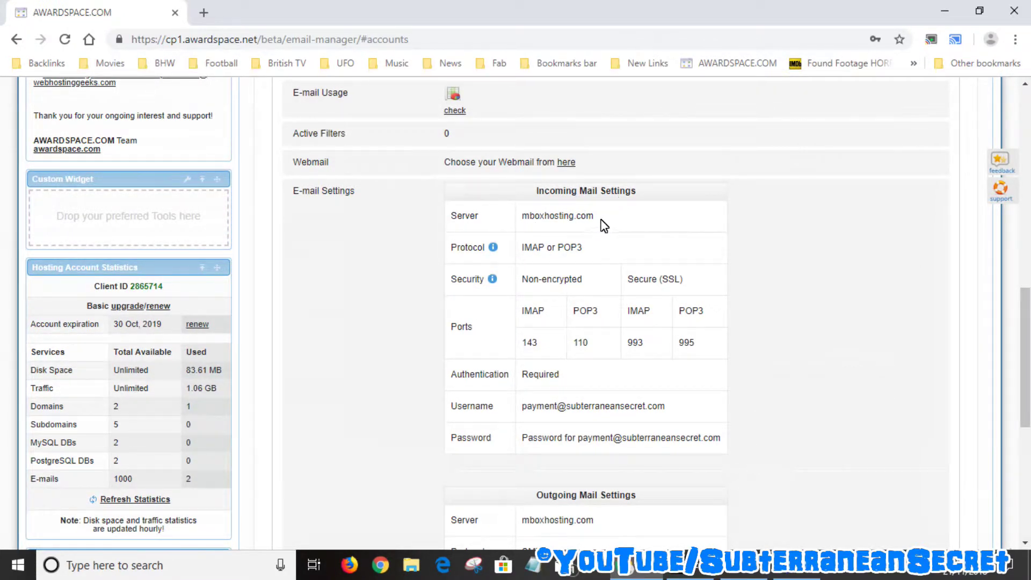
{"action": "left_click_drag", "start_coordinate": [574, 216], "coordinate": [521, 217]}
{"action": "right_click", "coordinate": [534, 217]}
{"action": "left_click", "coordinate": [580, 232]}
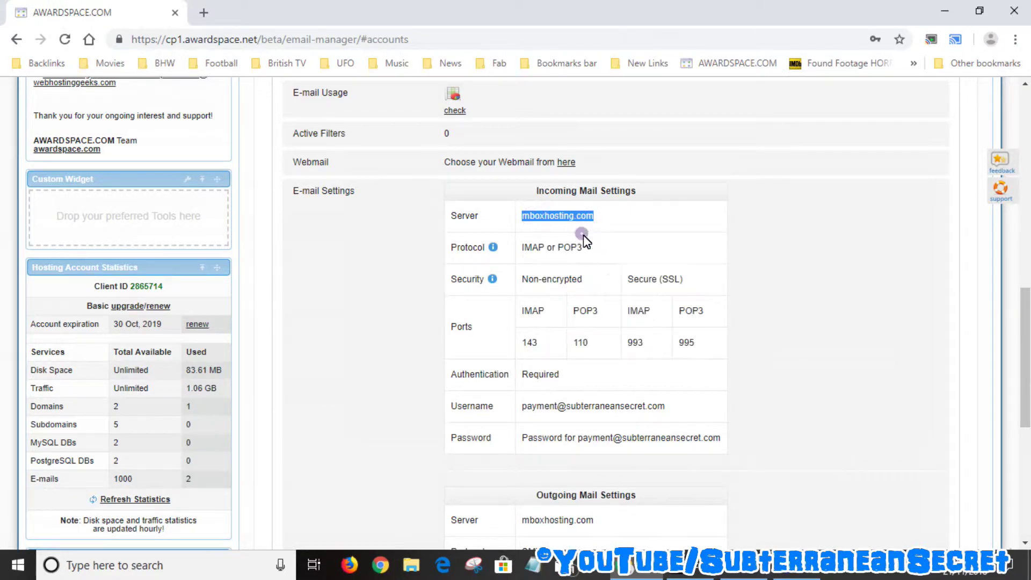
Step: Replace the incoming IMAP hostname with mboxhosting.com
{"action": "left_click", "coordinate": [799, 573]}
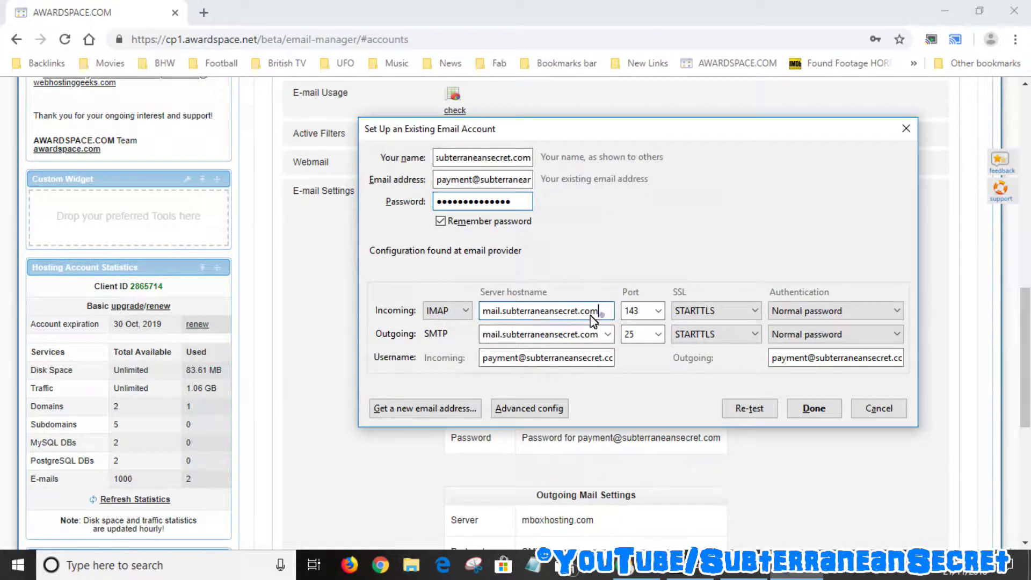
{"action": "left_click_drag", "start_coordinate": [602, 312], "coordinate": [487, 317]}
{"action": "key", "text": "BackSpace"}
{"action": "type", "text": "mboxhosting.com"}
{"action": "left_click", "coordinate": [465, 313]}
{"action": "left_click", "coordinate": [465, 314]}
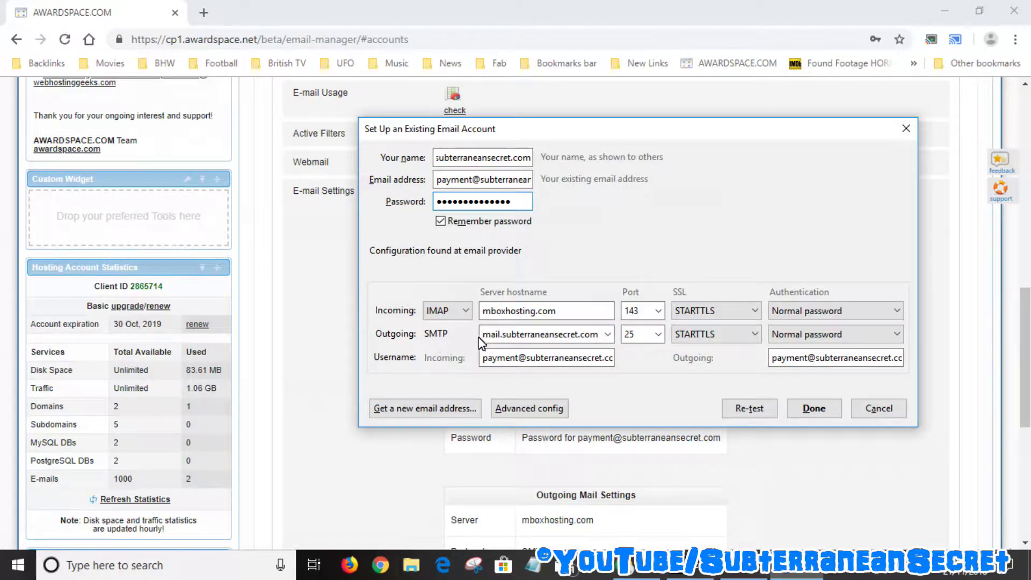
Step: Replace the outgoing SMTP hostname with mboxhosting.com and compare ports with AwardSpace
{"action": "left_click_drag", "start_coordinate": [490, 334], "coordinate": [609, 339]}
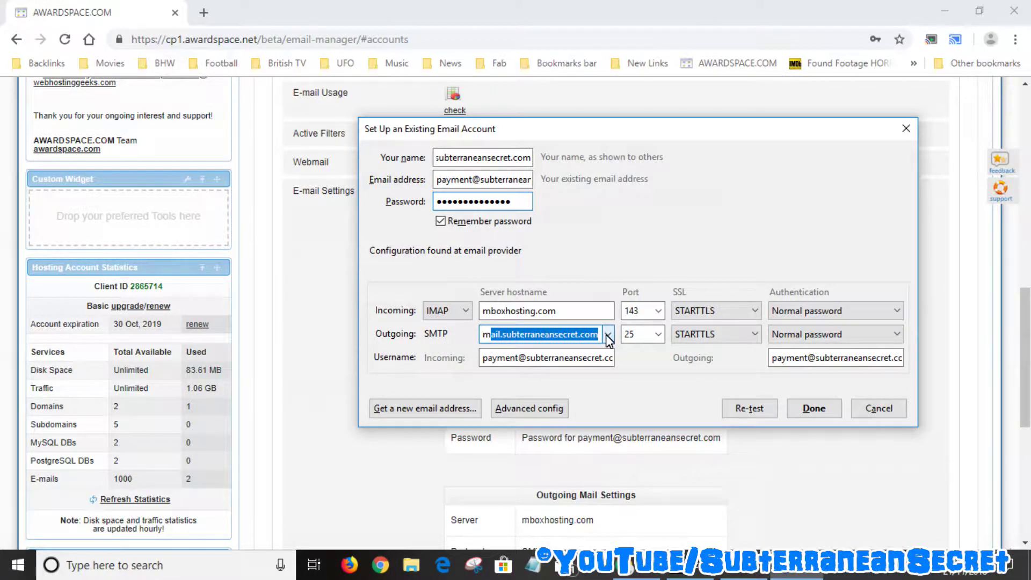
{"action": "key", "text": "BackSpace"}
{"action": "key", "text": "BackSpace"}
{"action": "key", "text": "ctrl+v"}
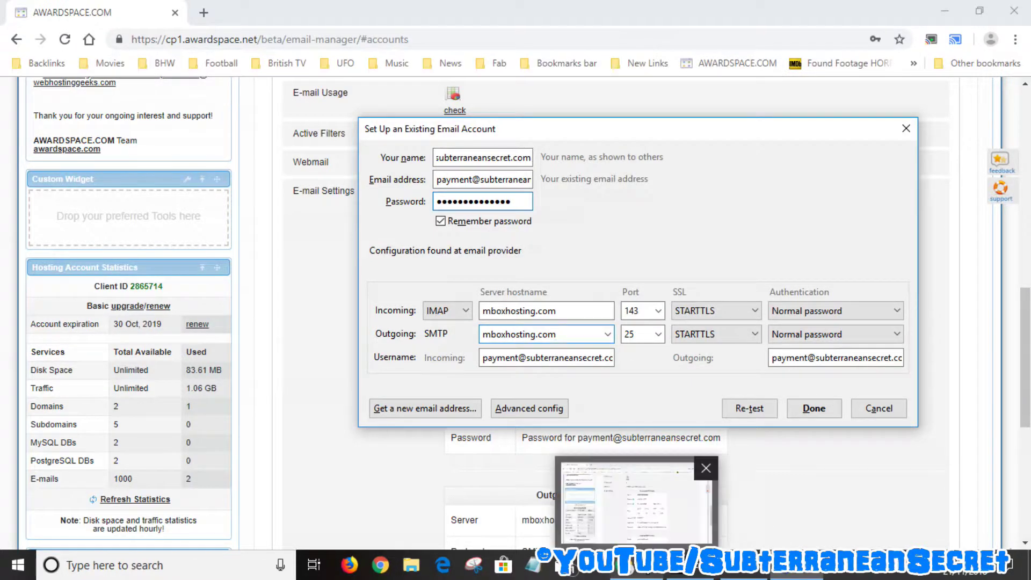
{"action": "left_click", "coordinate": [628, 565]}
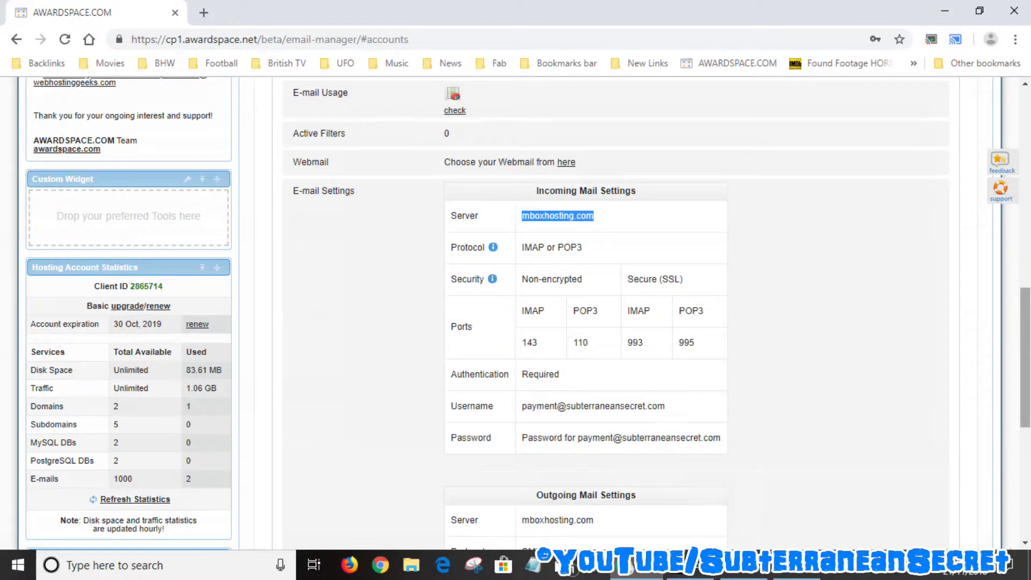
{"action": "scroll", "coordinate": [515, 314], "scroll_direction": "down", "scroll_amount": 4}
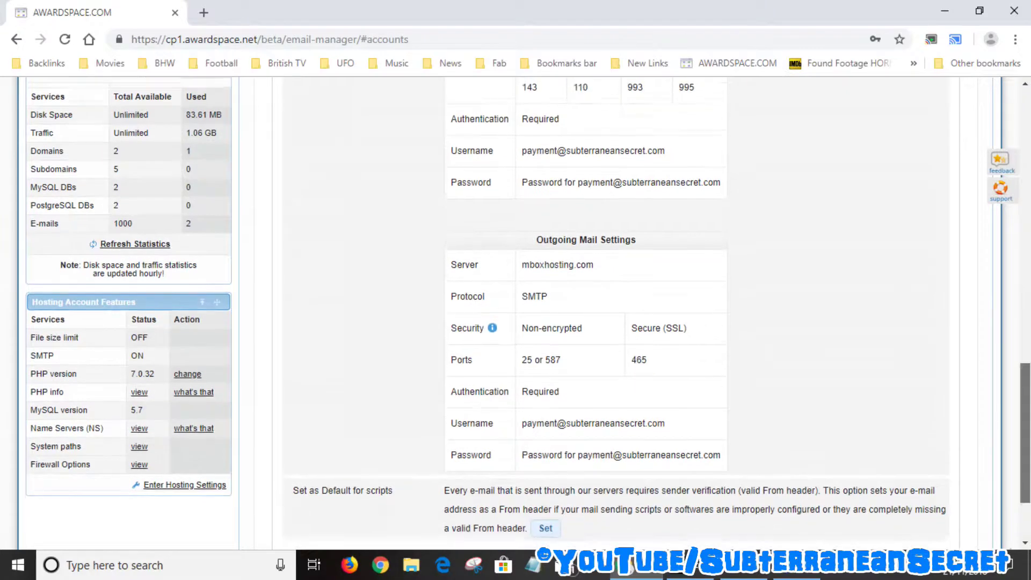
{"action": "scroll", "coordinate": [786, 354], "scroll_direction": "up", "scroll_amount": 3}
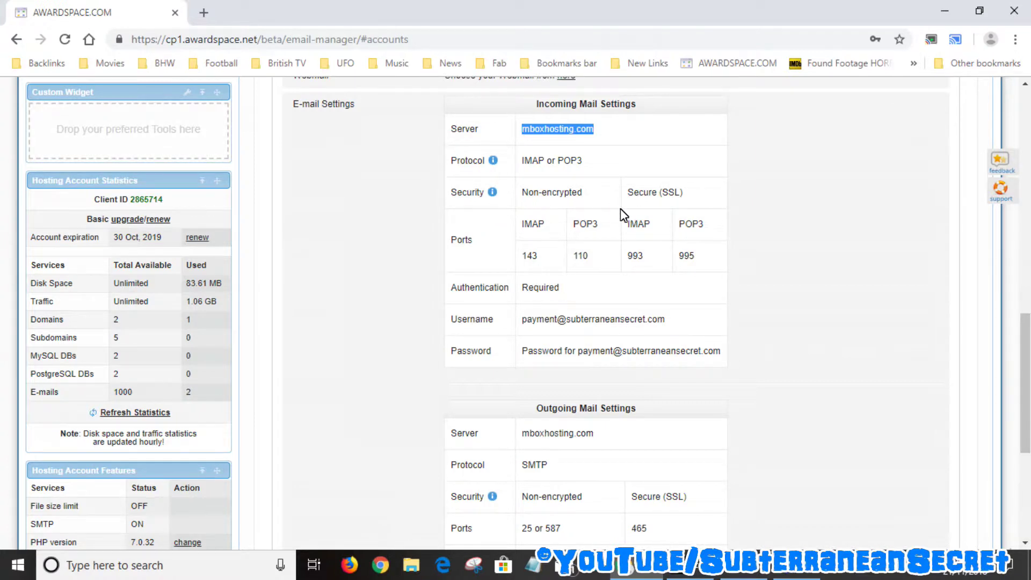
Step: Set incoming IMAP encryption to SSL/TLS on port 993
{"action": "mouse_move", "coordinate": [793, 574]}
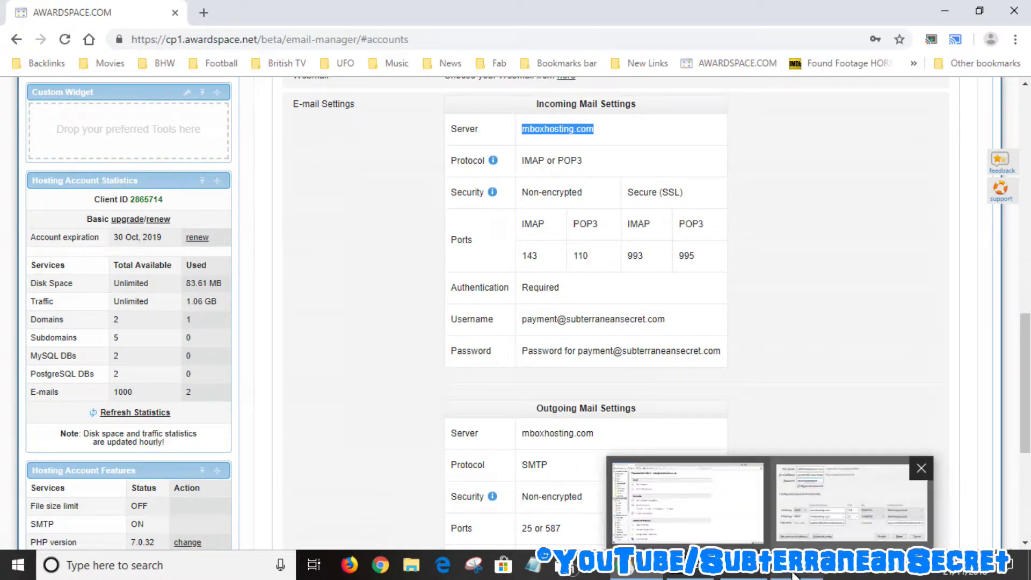
{"action": "left_click", "coordinate": [851, 502]}
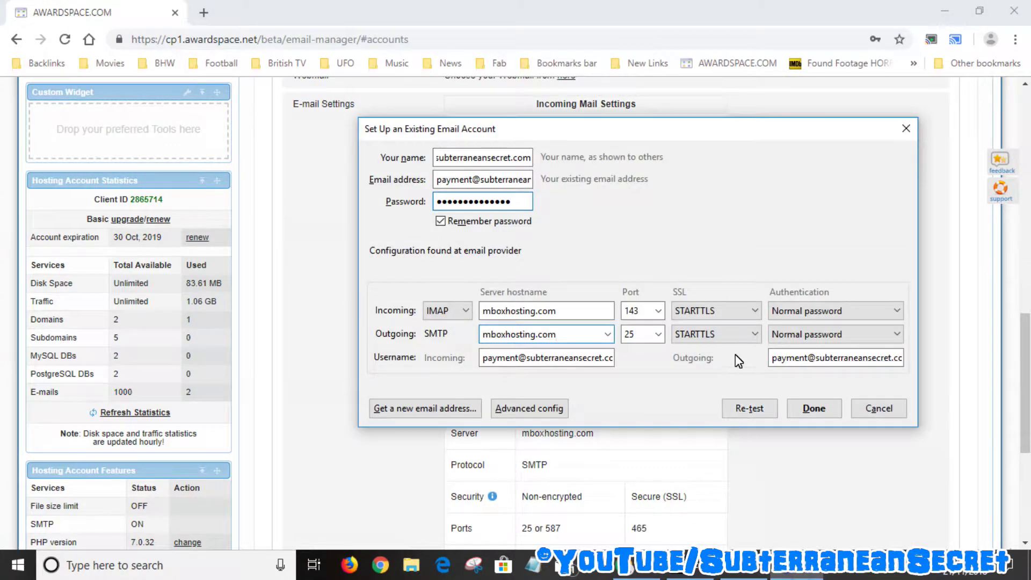
{"action": "left_click", "coordinate": [752, 312]}
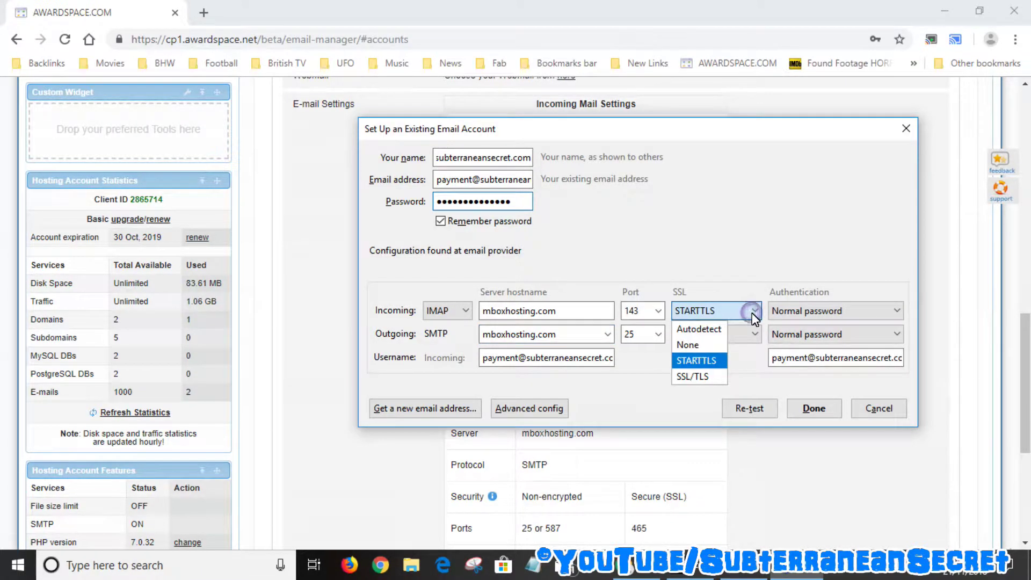
{"action": "left_click", "coordinate": [700, 377]}
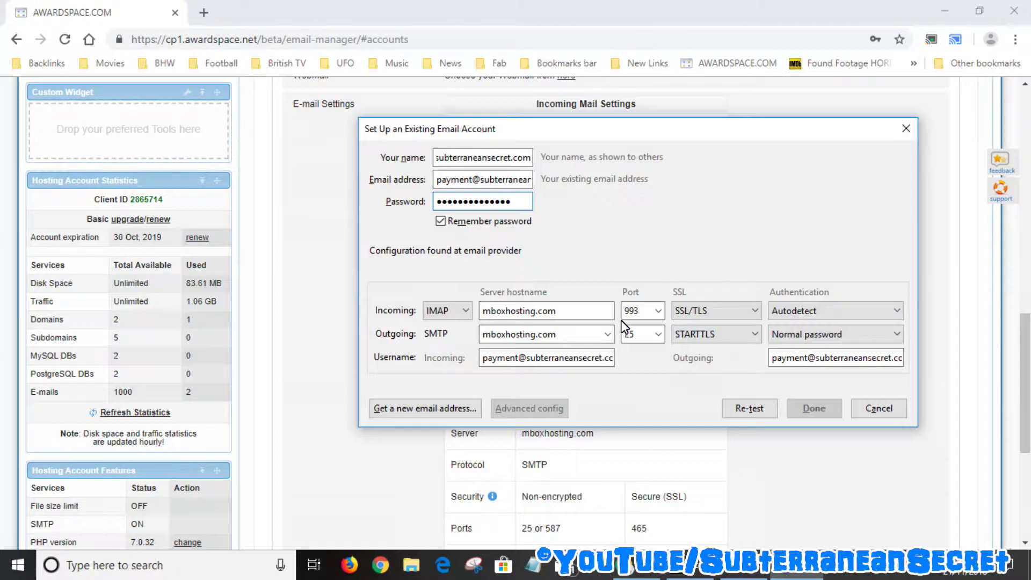
Step: Set outgoing SMTP encryption to SSL/TLS
{"action": "left_click", "coordinate": [748, 575]}
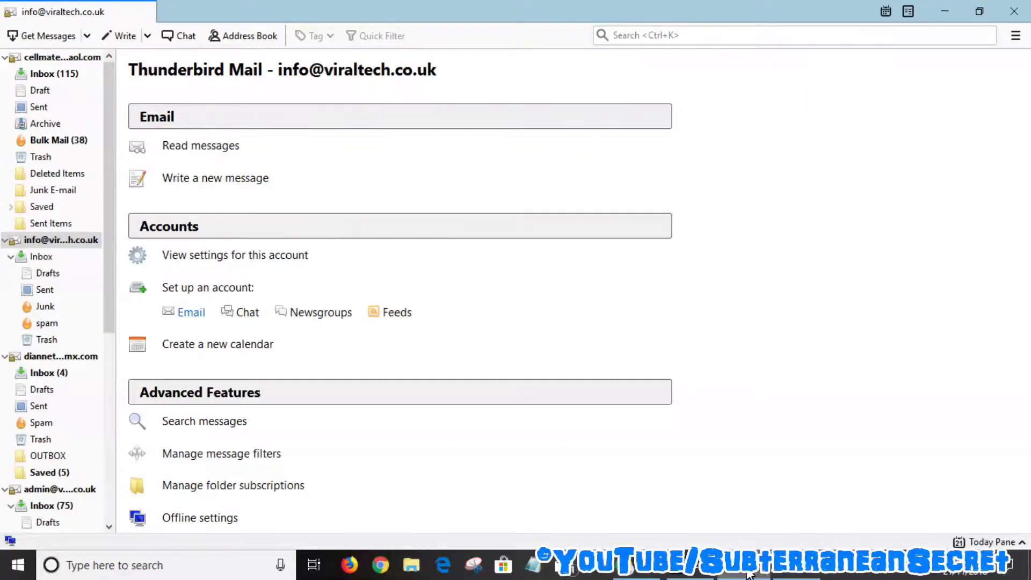
{"action": "left_click", "coordinate": [653, 571]}
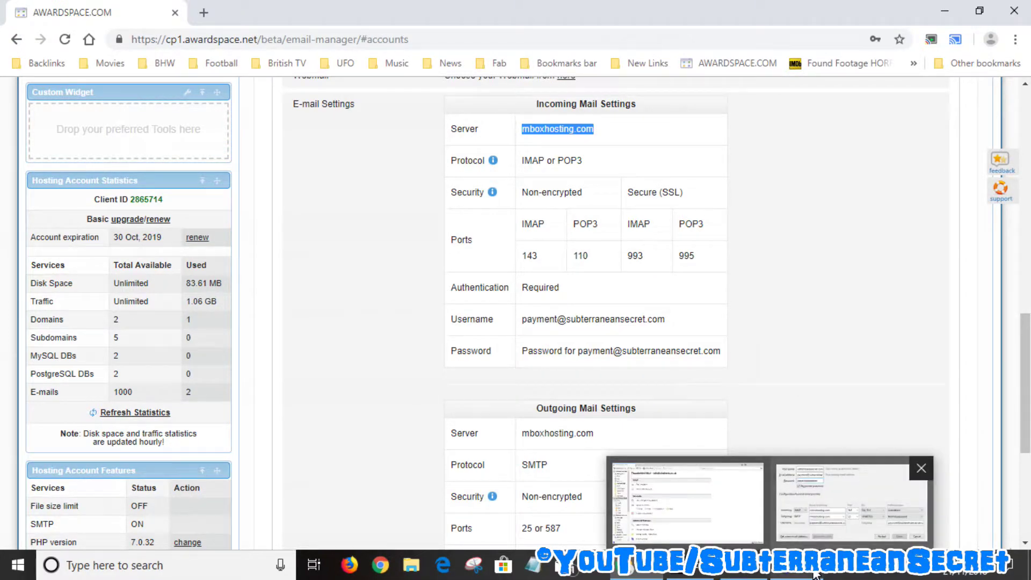
{"action": "left_click", "coordinate": [767, 500]}
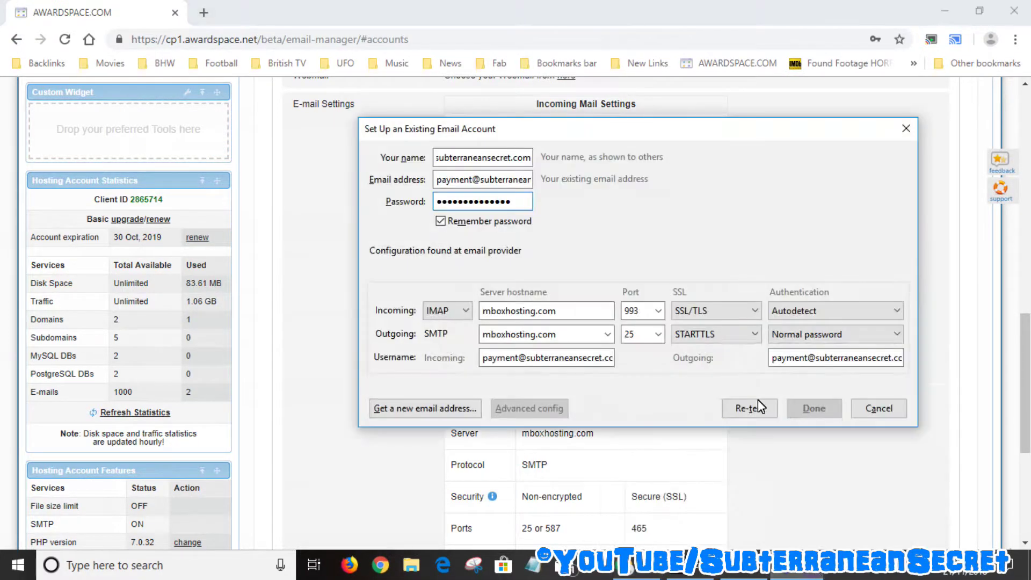
{"action": "left_click", "coordinate": [745, 340]}
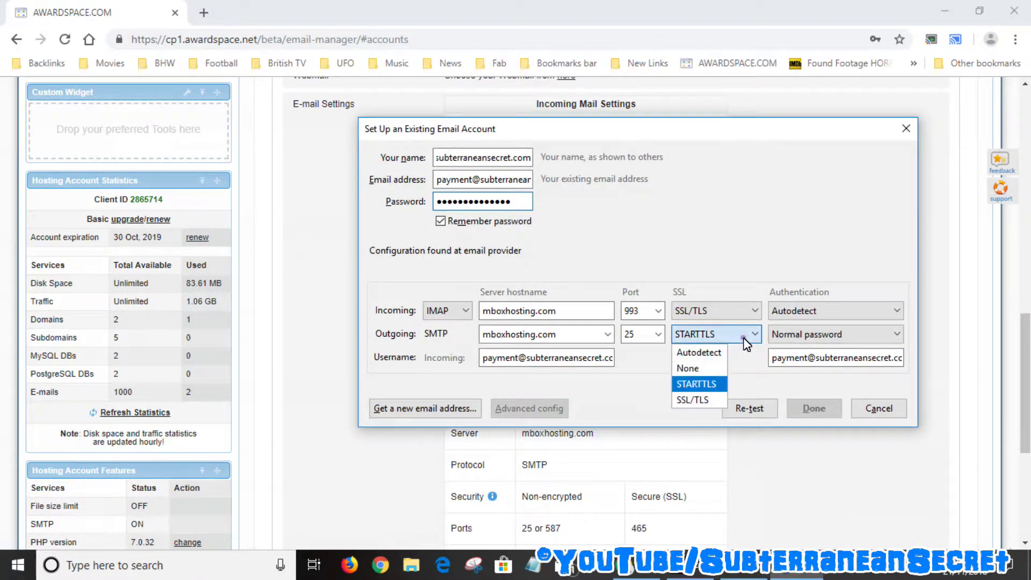
{"action": "left_click", "coordinate": [692, 400]}
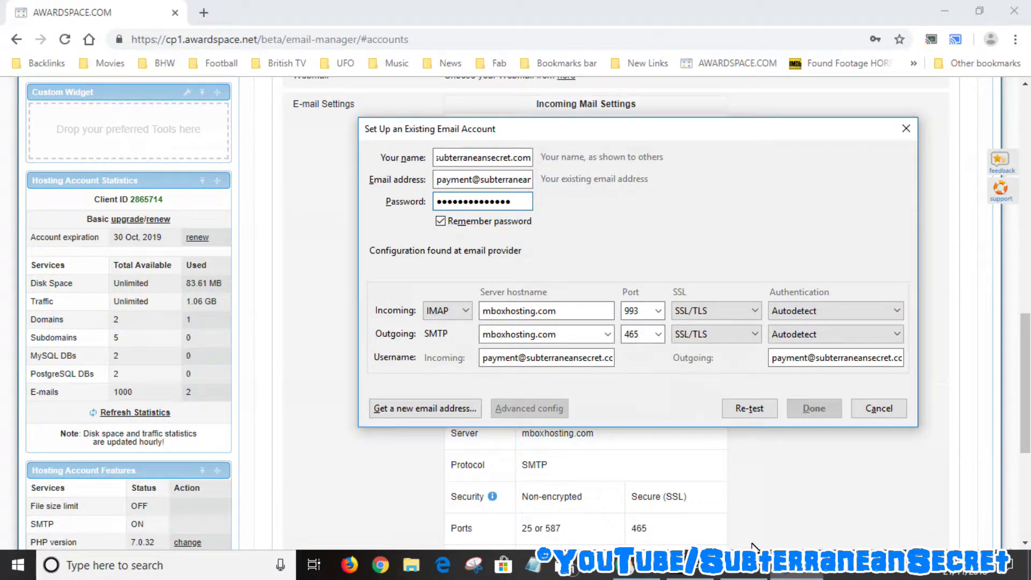
Step: Confirm the secure SMTP port 465 on the AwardSpace page
{"action": "left_click", "coordinate": [634, 572]}
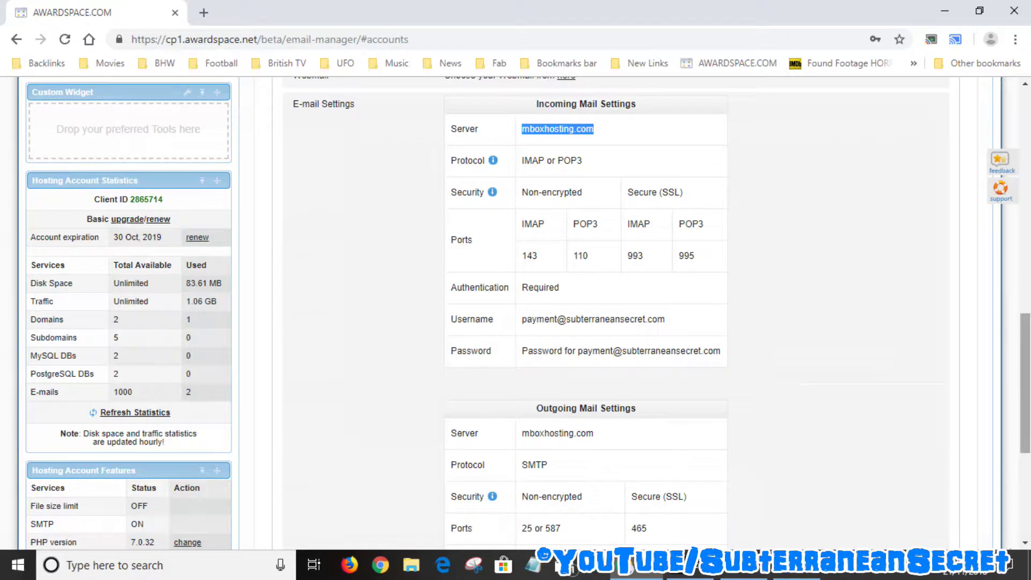
{"action": "scroll", "coordinate": [591, 322], "scroll_direction": "down", "scroll_amount": 4}
{"action": "double_click", "coordinate": [639, 301]}
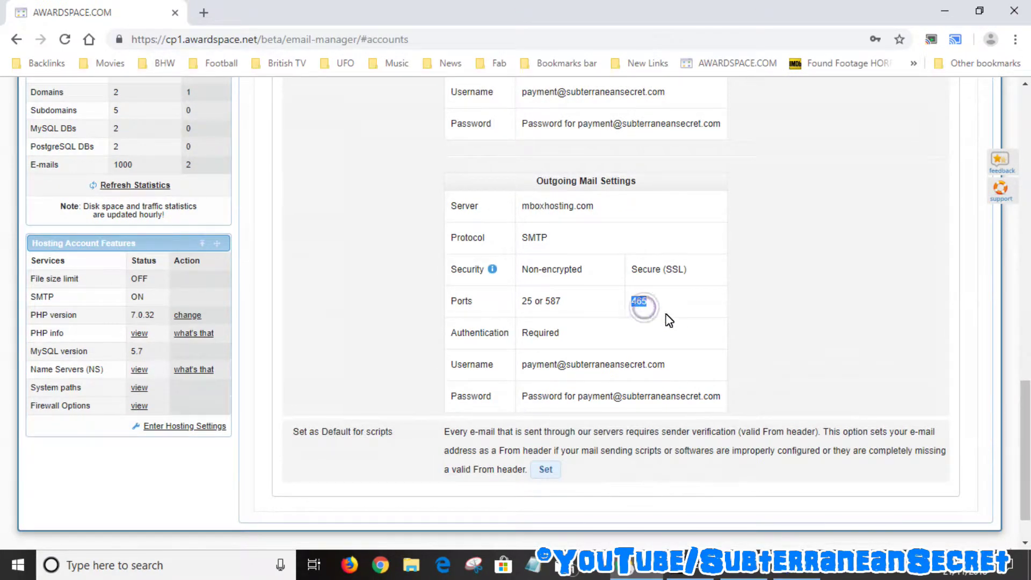
{"action": "left_click", "coordinate": [805, 570]}
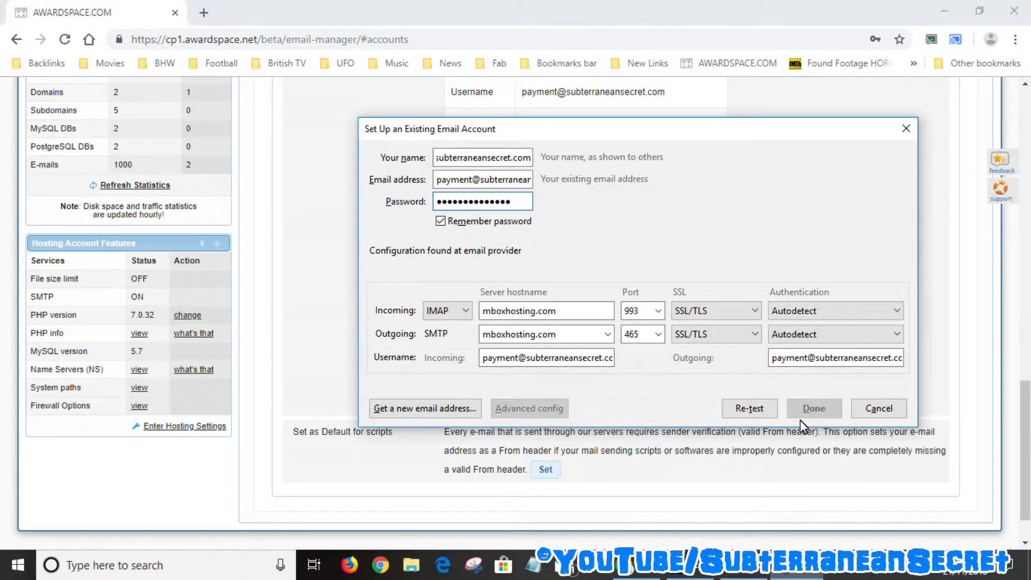
Step: Re-test the server settings and create the new account
{"action": "left_click", "coordinate": [747, 409]}
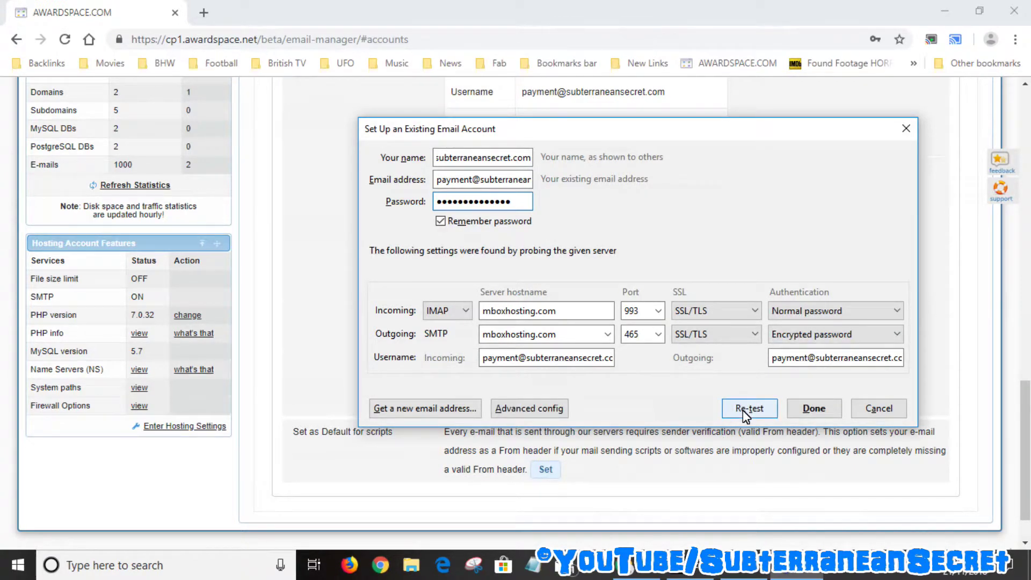
{"action": "left_click", "coordinate": [810, 408]}
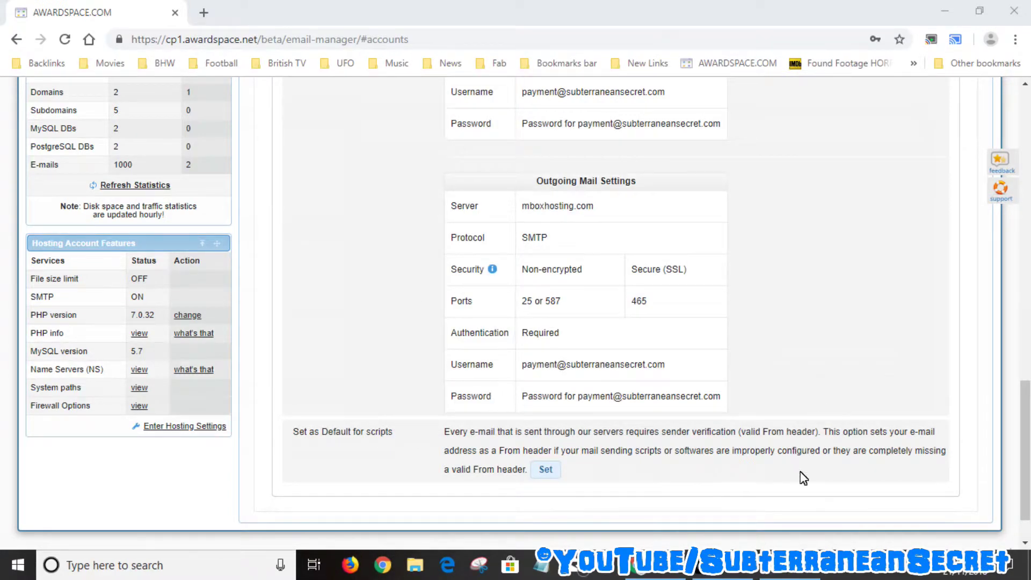
{"action": "left_click", "coordinate": [938, 15]}
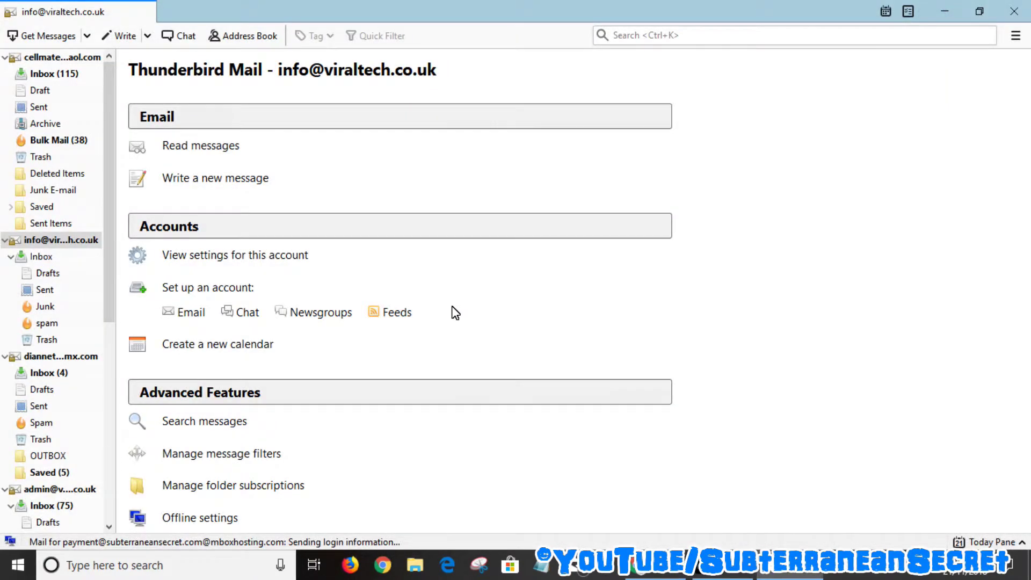
Step: Open and dismiss Message Filters, then quit Thunderbird
{"action": "left_click", "coordinate": [75, 240]}
{"action": "left_click_drag", "start_coordinate": [108, 266], "coordinate": [131, 458]}
{"action": "left_click", "coordinate": [135, 454]}
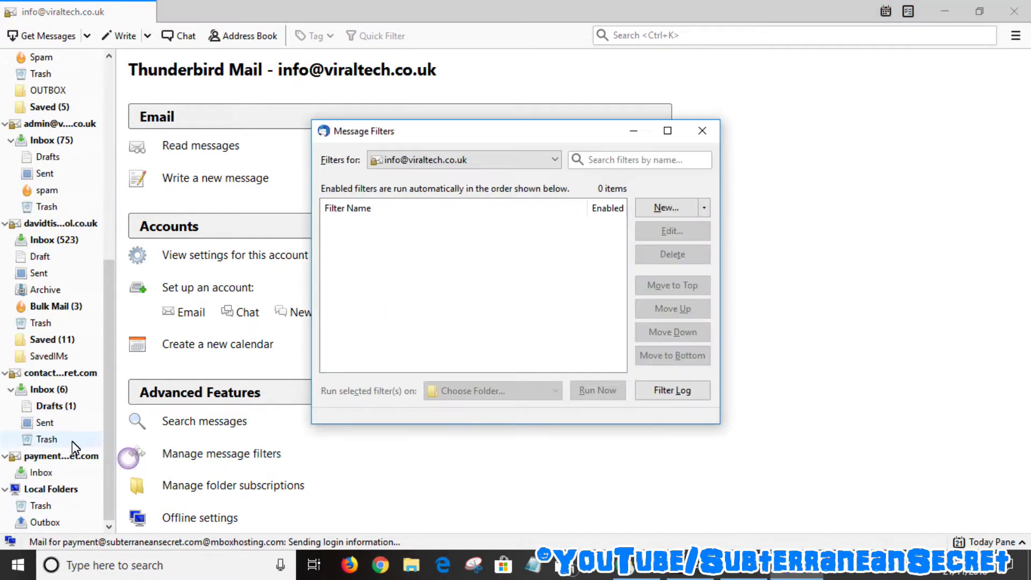
{"action": "left_click", "coordinate": [701, 130]}
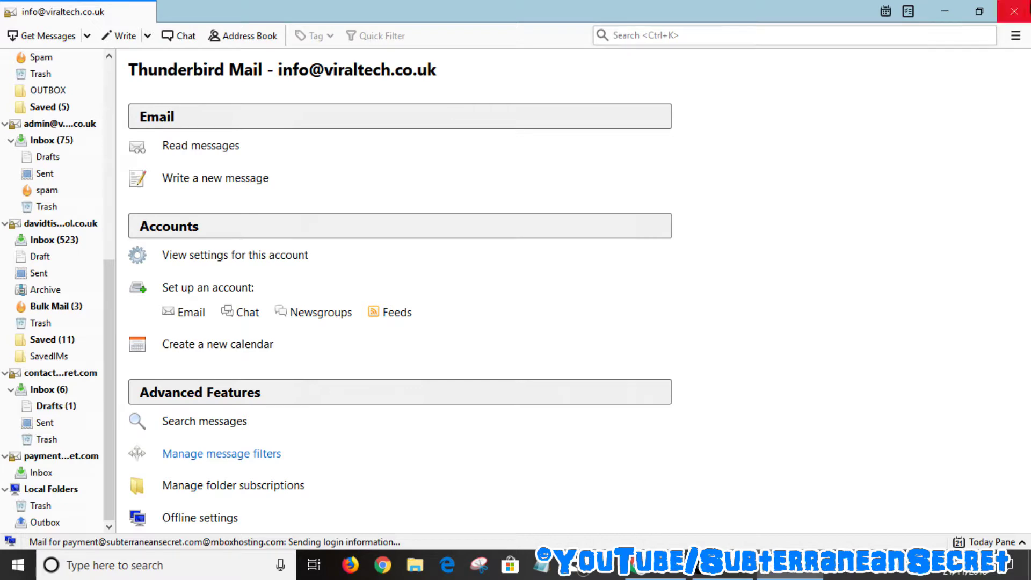
{"action": "left_click", "coordinate": [1014, 11]}
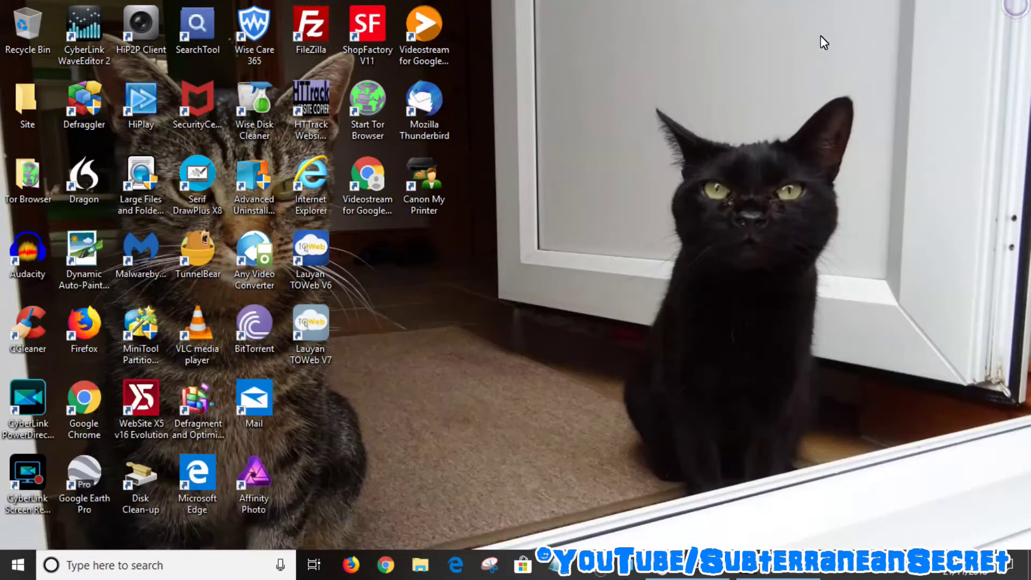
Step: Relaunch Thunderbird and compose a new message from the new domain account
{"action": "double_click", "coordinate": [413, 101]}
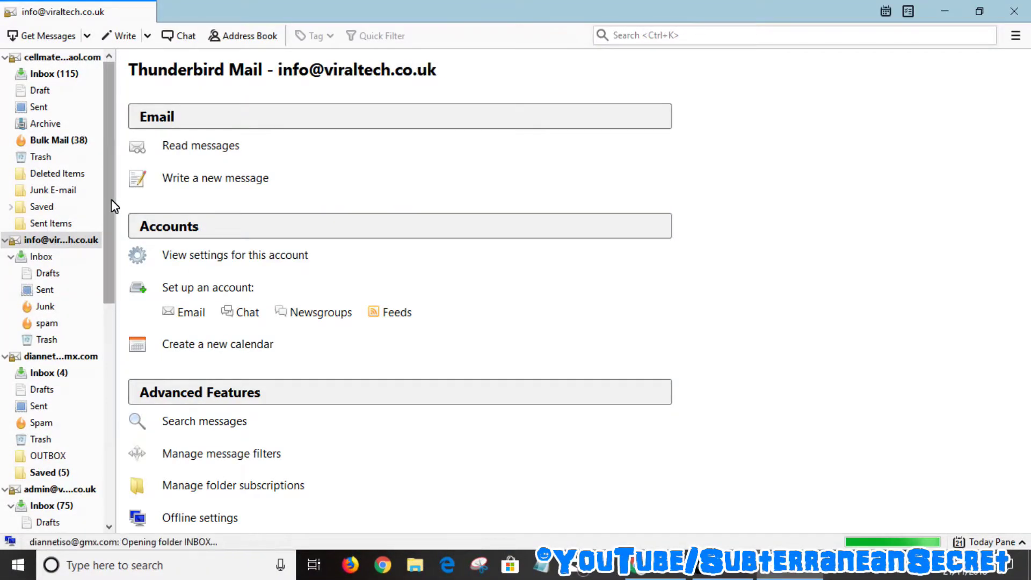
{"action": "left_click_drag", "start_coordinate": [110, 199], "coordinate": [133, 460]}
{"action": "left_click", "coordinate": [60, 392]}
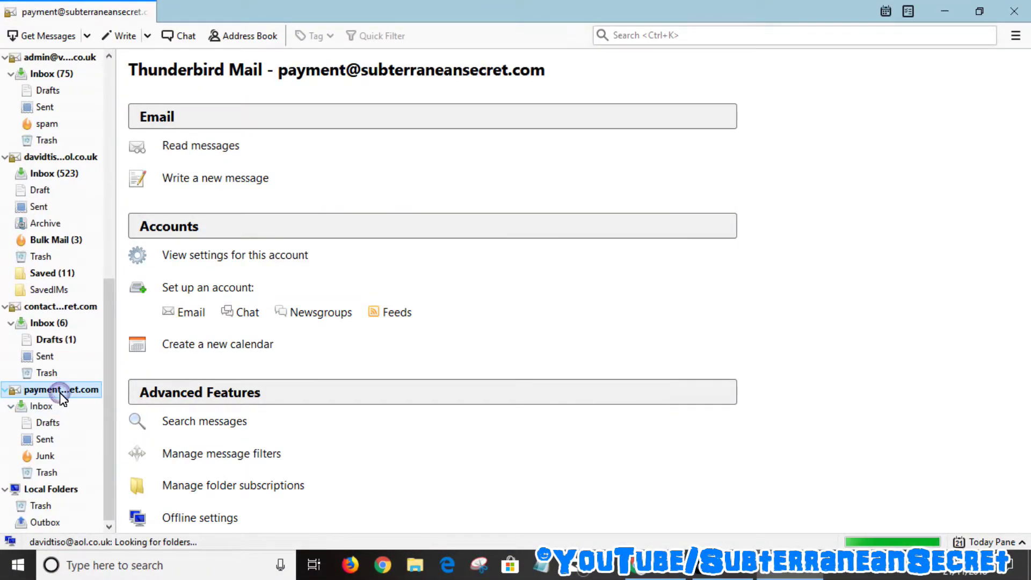
{"action": "left_click", "coordinate": [200, 183]}
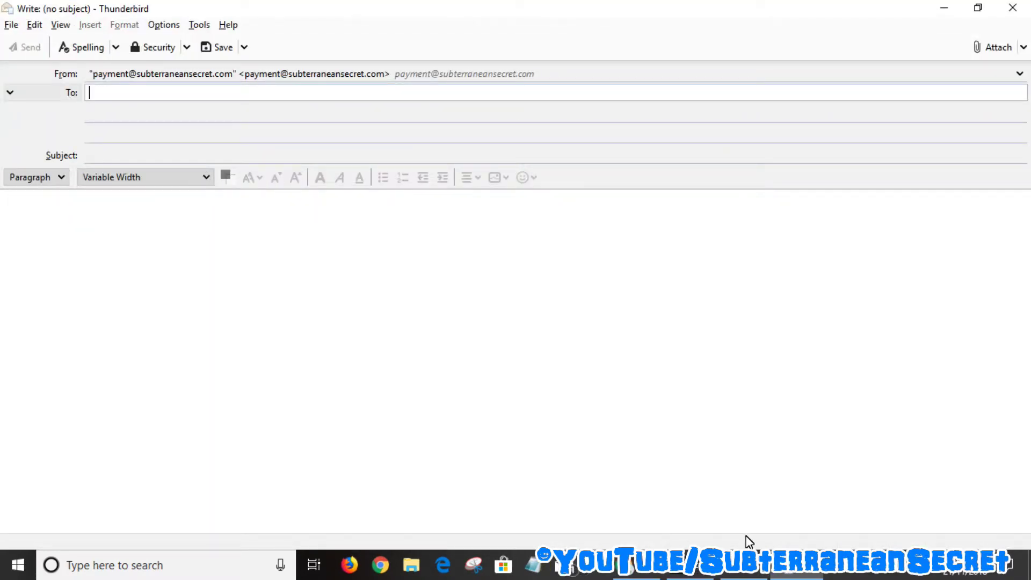
Step: Copy the account's username address from the AwardSpace page
{"action": "left_click", "coordinate": [645, 569]}
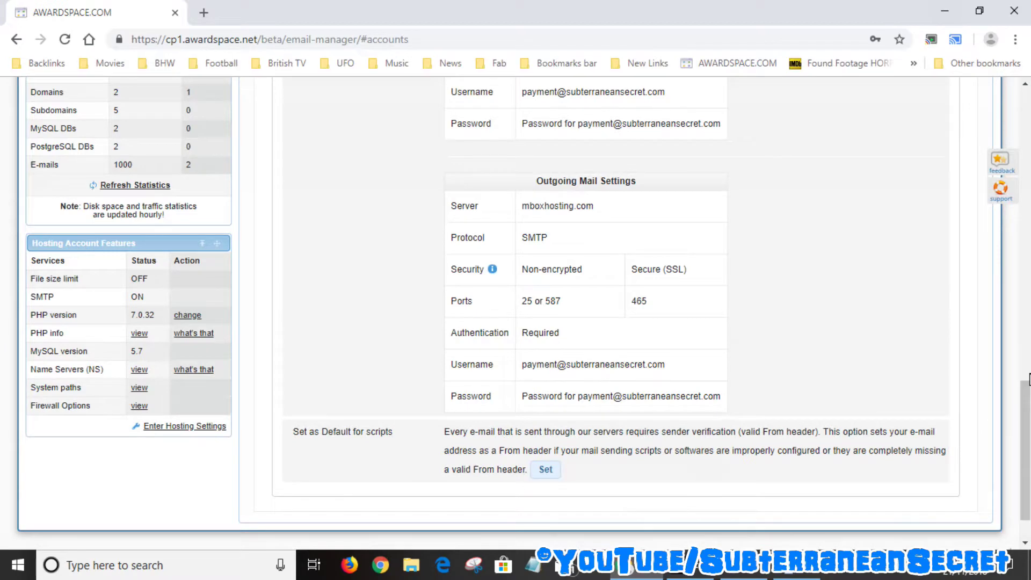
{"action": "left_click_drag", "start_coordinate": [1028, 379], "coordinate": [1026, 290]}
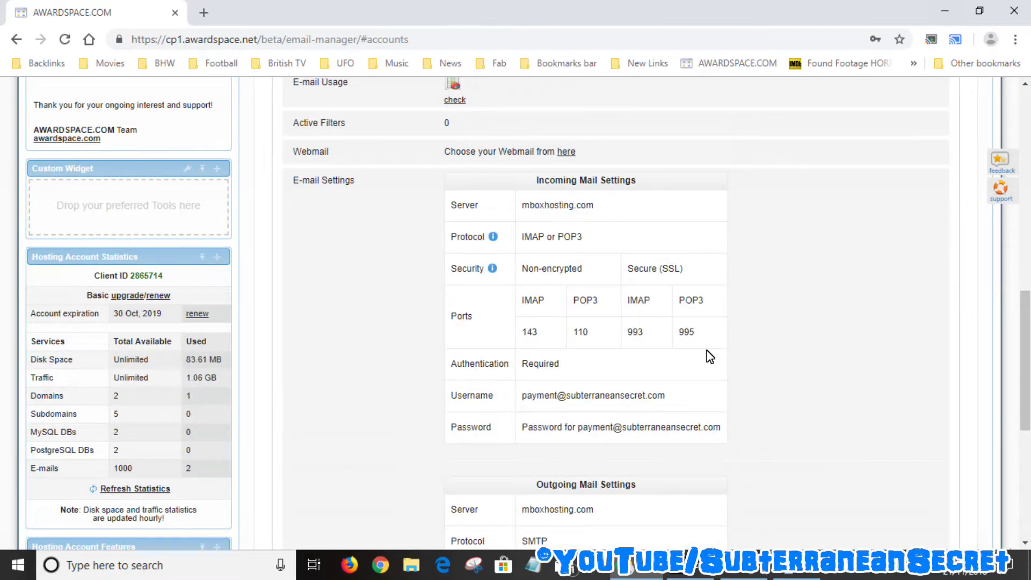
{"action": "left_click_drag", "start_coordinate": [665, 397], "coordinate": [522, 400]}
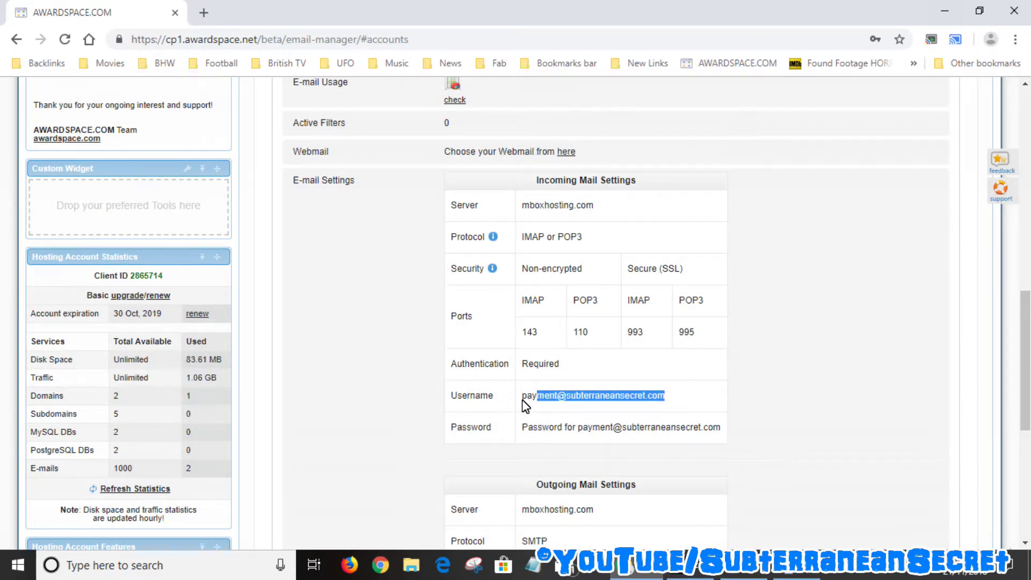
{"action": "right_click", "coordinate": [532, 402]}
{"action": "left_click", "coordinate": [571, 409]}
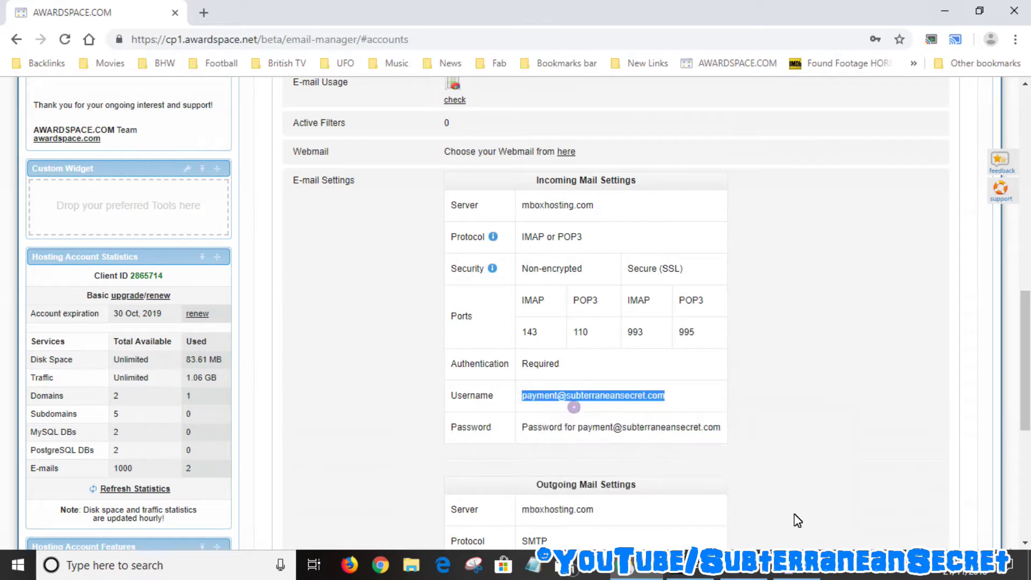
{"action": "left_click", "coordinate": [796, 570]}
Step: Paste the address as the recipient and delete the duplicated extra text
{"action": "right_click", "coordinate": [156, 97]}
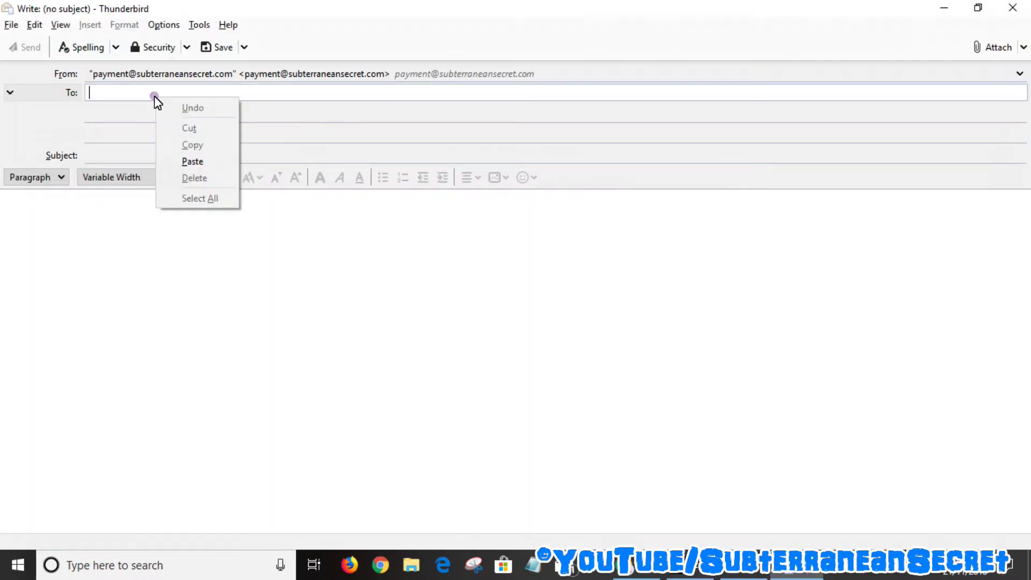
{"action": "left_click", "coordinate": [203, 166]}
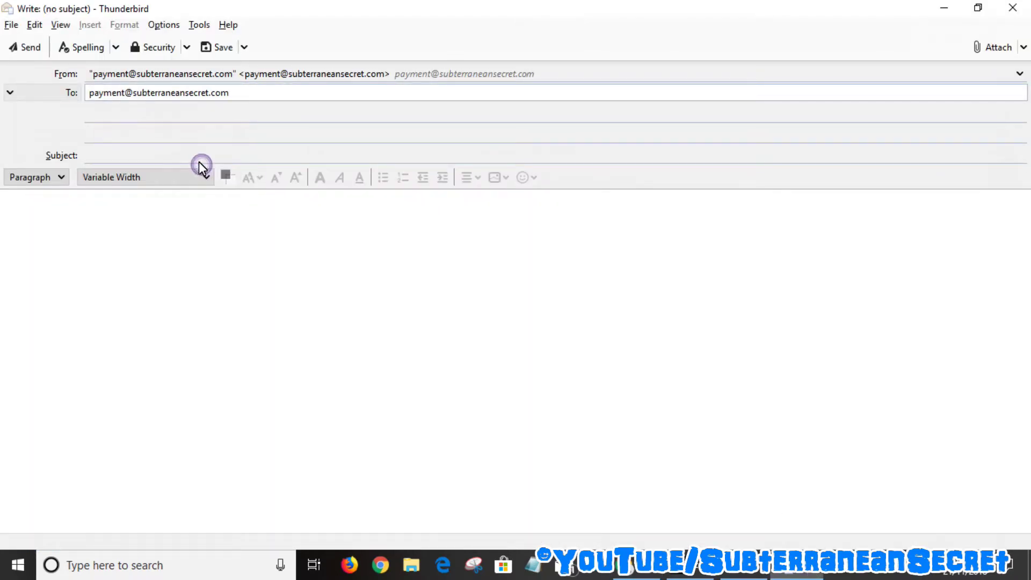
{"action": "left_click", "coordinate": [115, 155]}
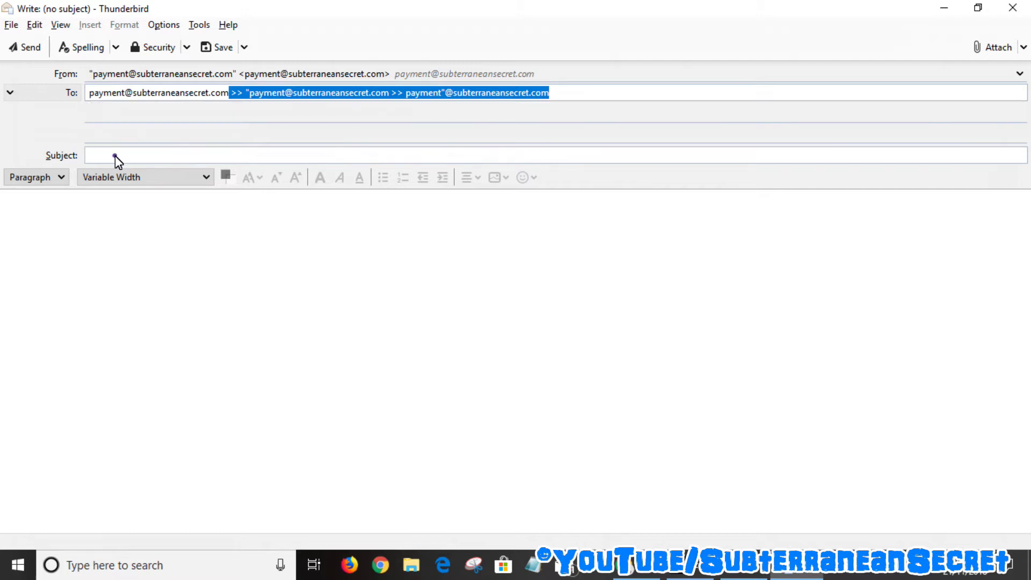
{"action": "left_click", "coordinate": [236, 95]}
{"action": "left_click_drag", "start_coordinate": [245, 102], "coordinate": [440, 97]}
{"action": "key", "text": "BackSpace"}
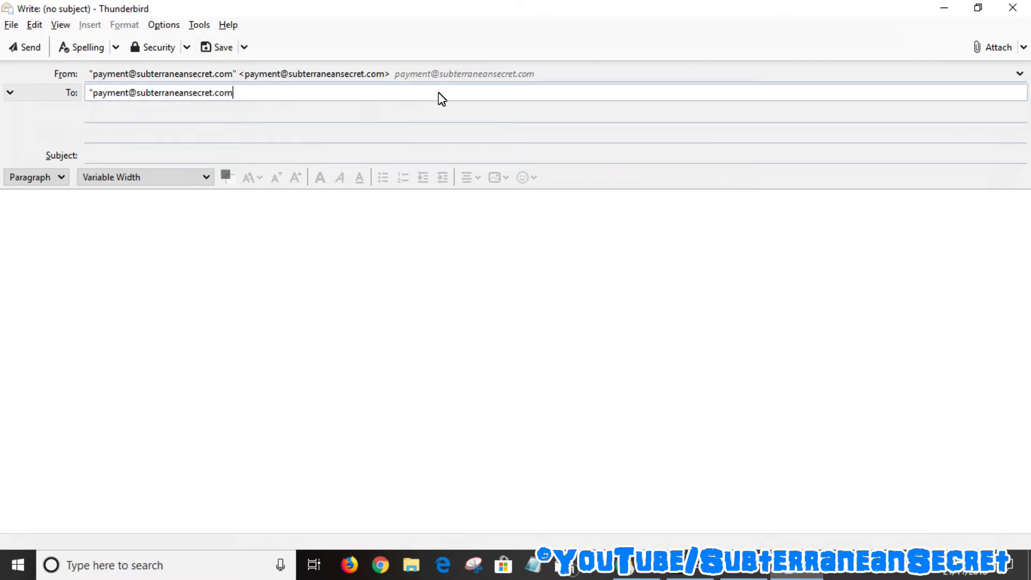
Step: Enter subject 'gtrhytrgf' and body 'hytghyth', then send the test message
{"action": "left_click", "coordinate": [214, 155]}
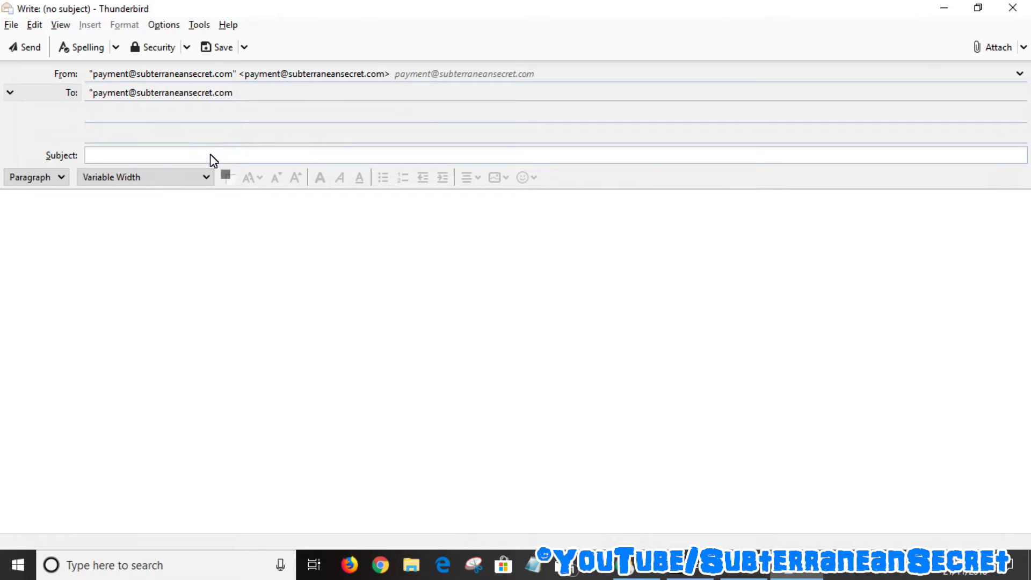
{"action": "type", "text": "gtrhytrgf"}
{"action": "left_click", "coordinate": [190, 221]}
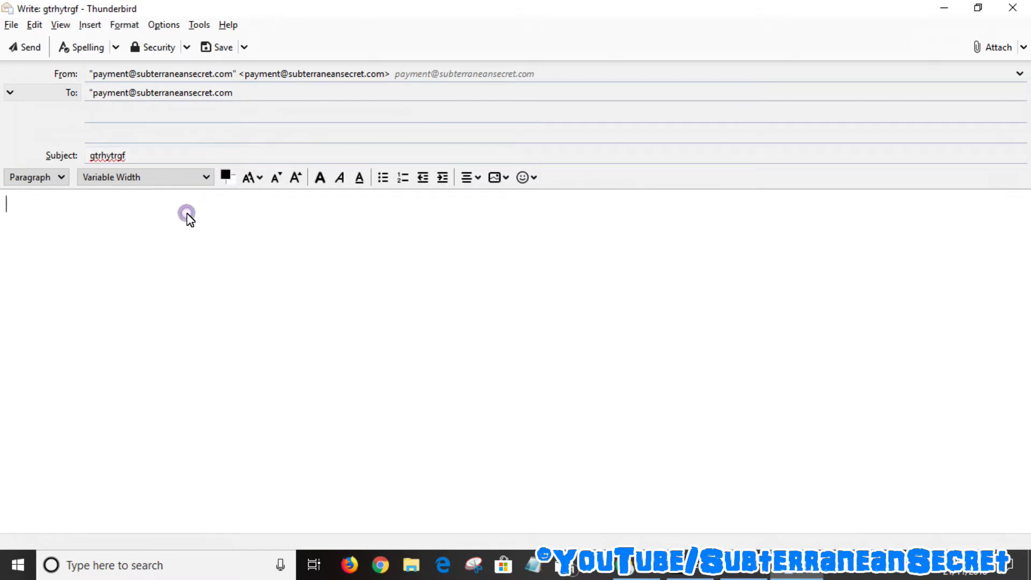
{"action": "type", "text": "hytghyth"}
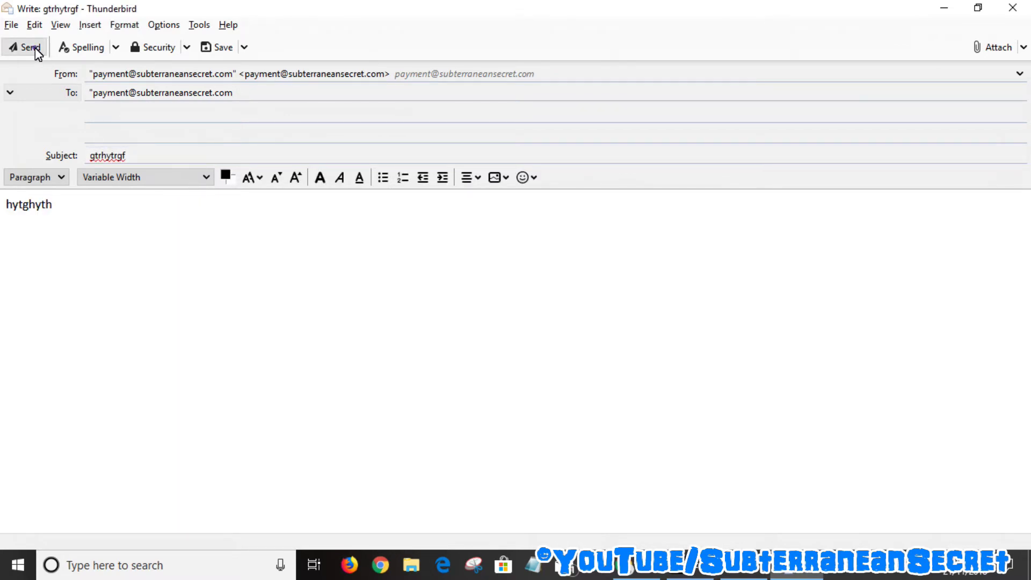
{"action": "left_click", "coordinate": [33, 48]}
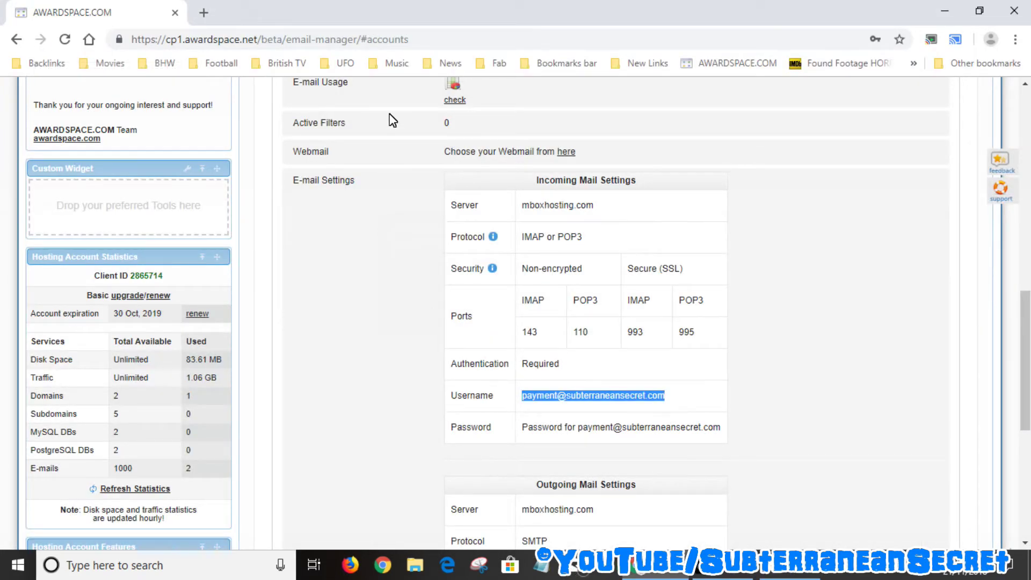
Step: Back in Thunderbird, open the arrived 'gtrhytrgf' test message in the new account's Inbox to see its body 'hytghyth'
{"action": "key", "text": "alt+Tab"}
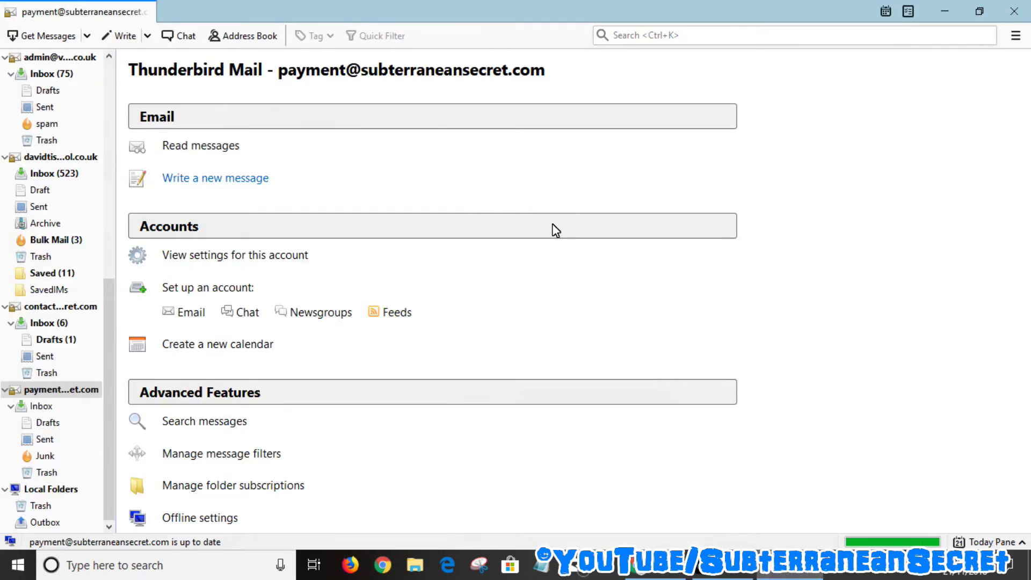
{"action": "left_click", "coordinate": [208, 150]}
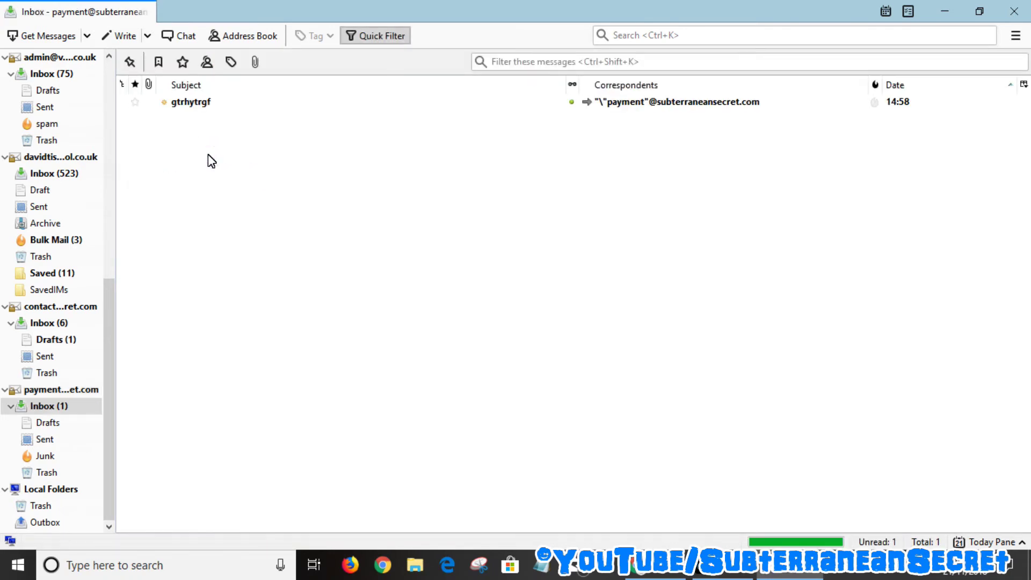
{"action": "double_click", "coordinate": [195, 105]}
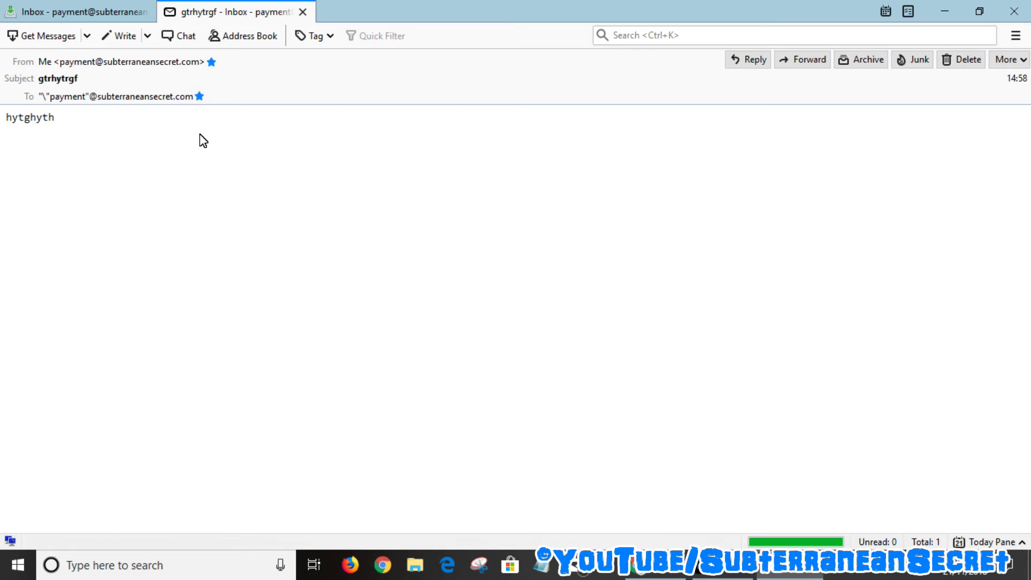